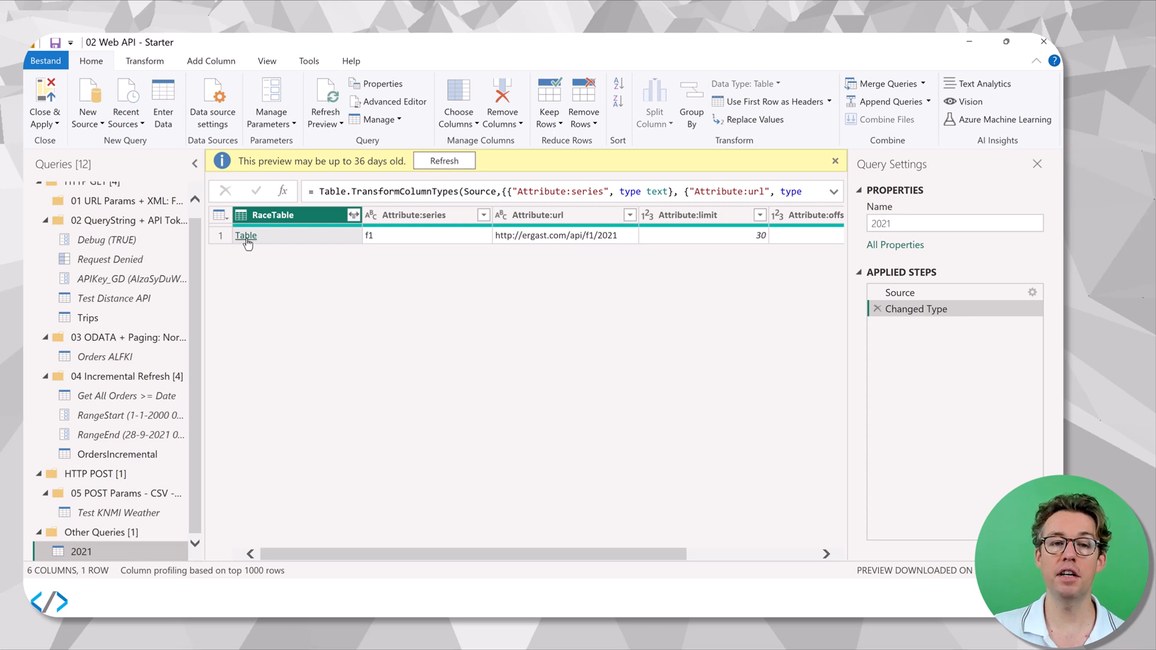
Drill into the RaceTable table and expand Race to RaceName, Circuit, Date and Time, without the original column name as prefix.
click(246, 236)
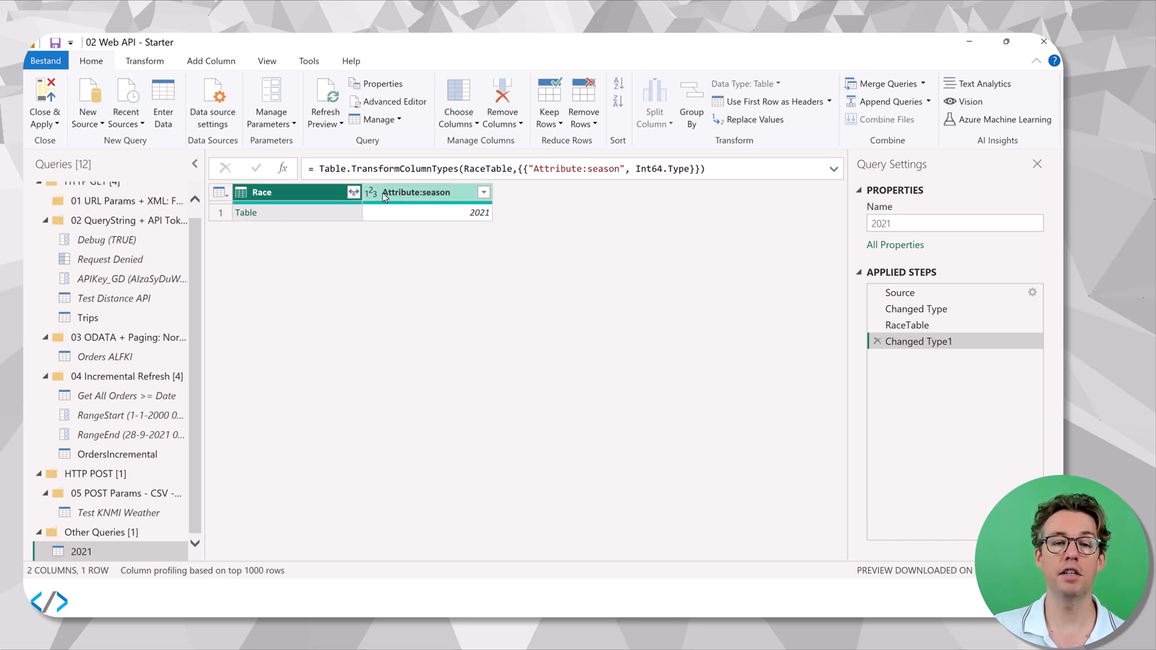
click(353, 192)
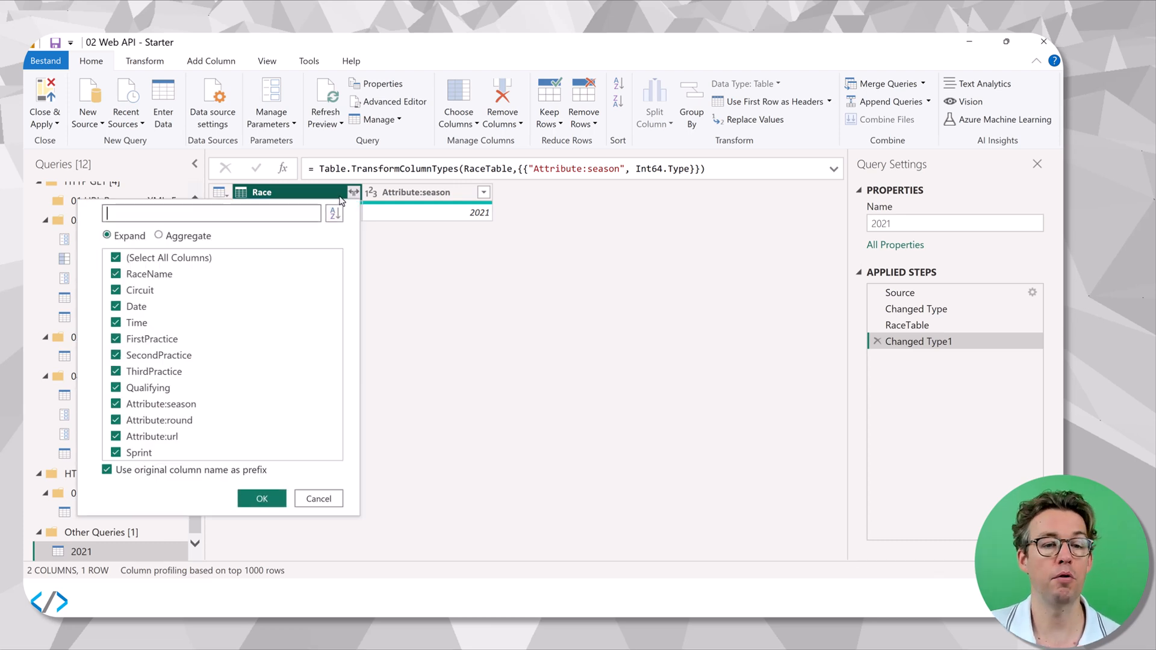
click(126, 263)
click(133, 275)
click(134, 290)
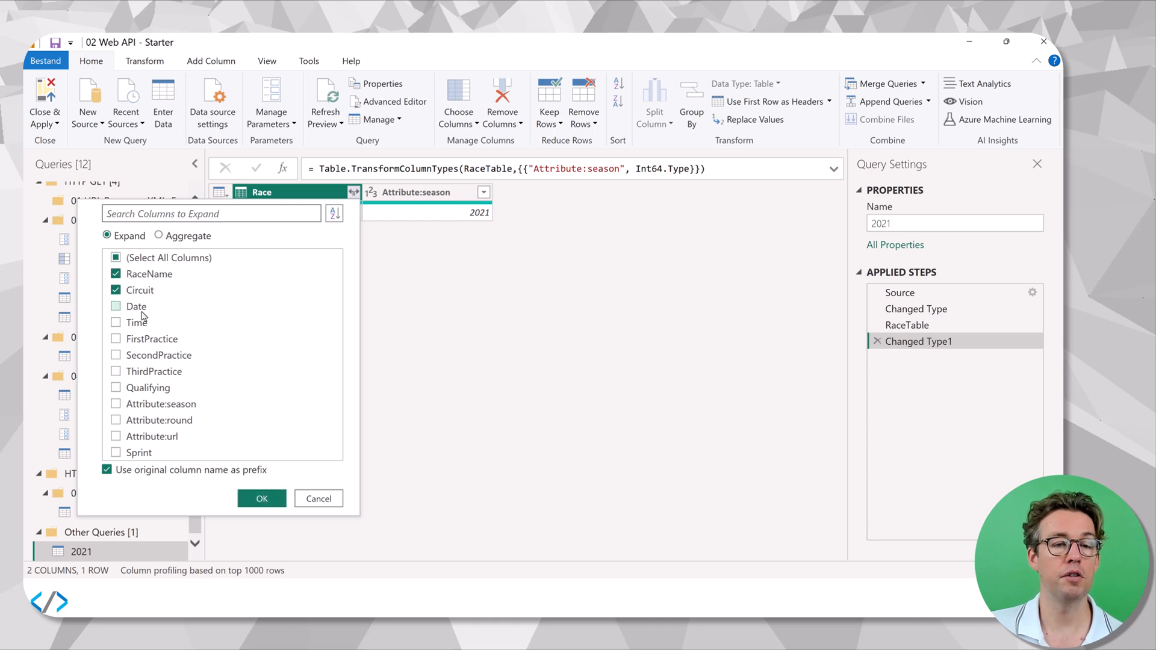
click(137, 307)
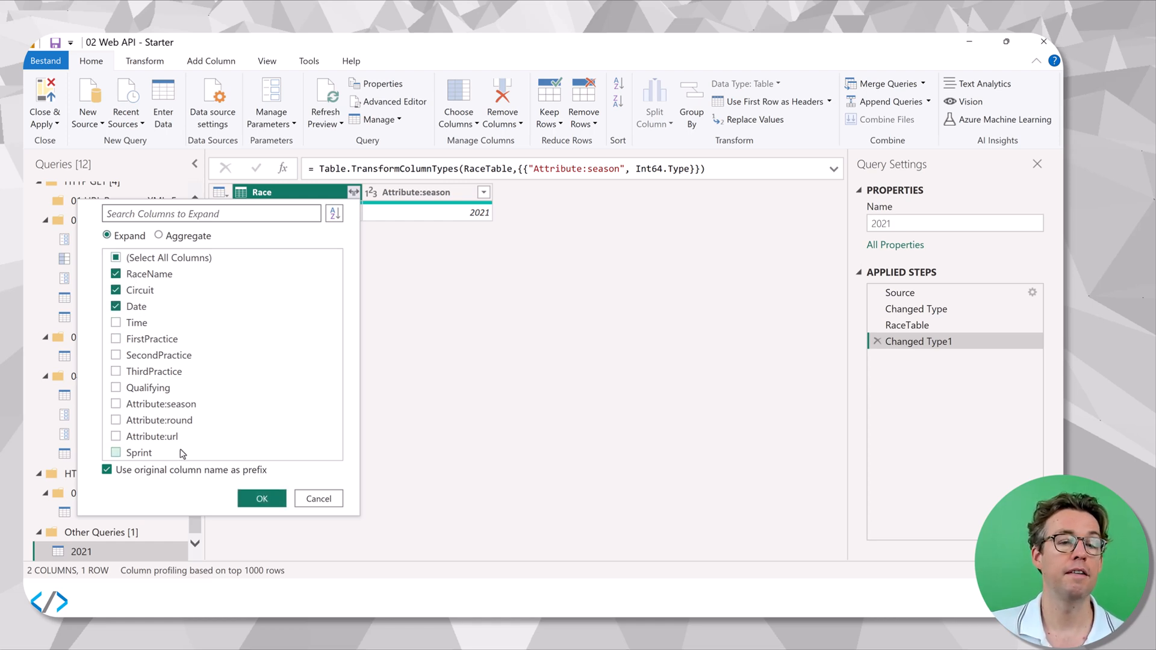
click(130, 324)
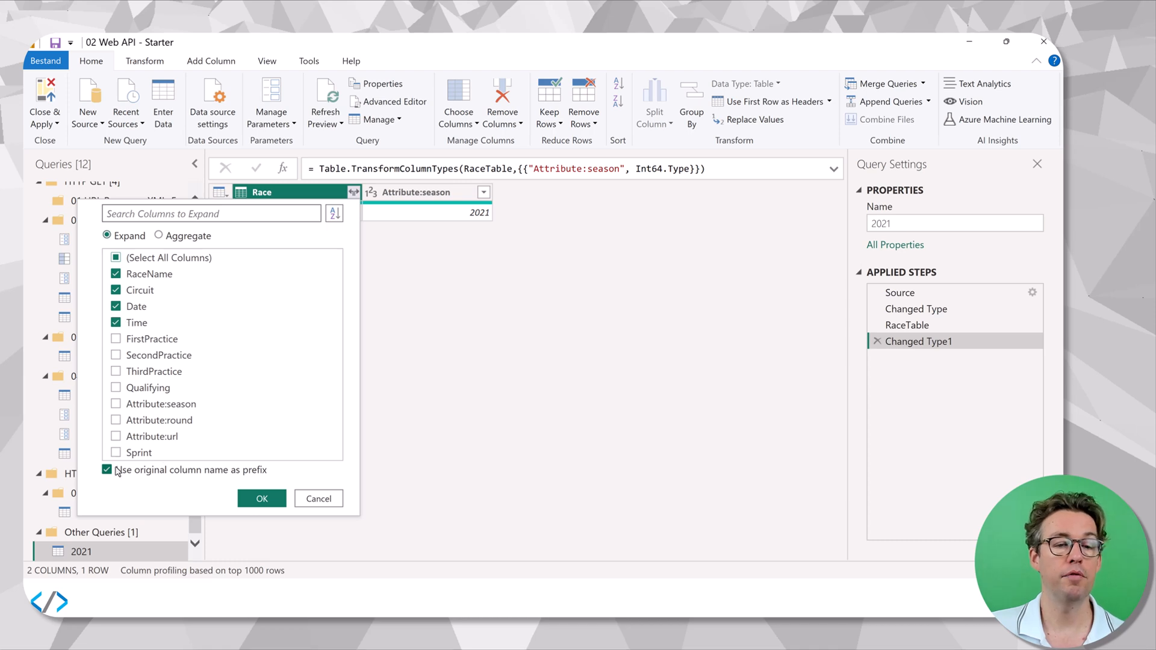
click(278, 502)
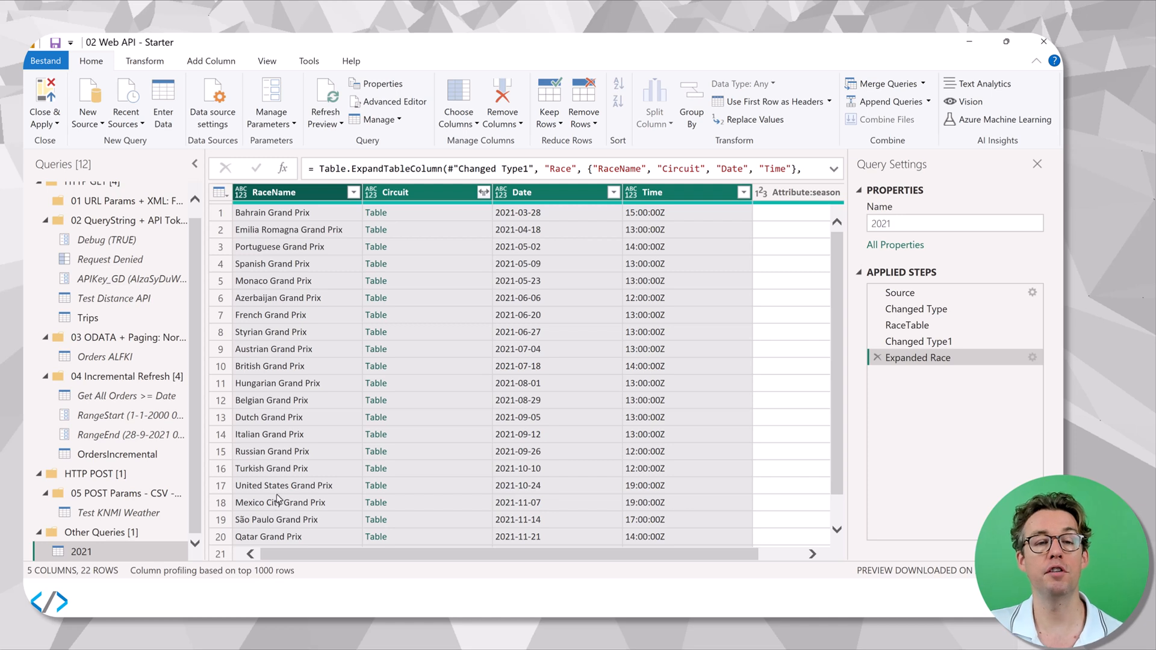
Expand the Circuit column to only CircuitName and Location.
click(482, 193)
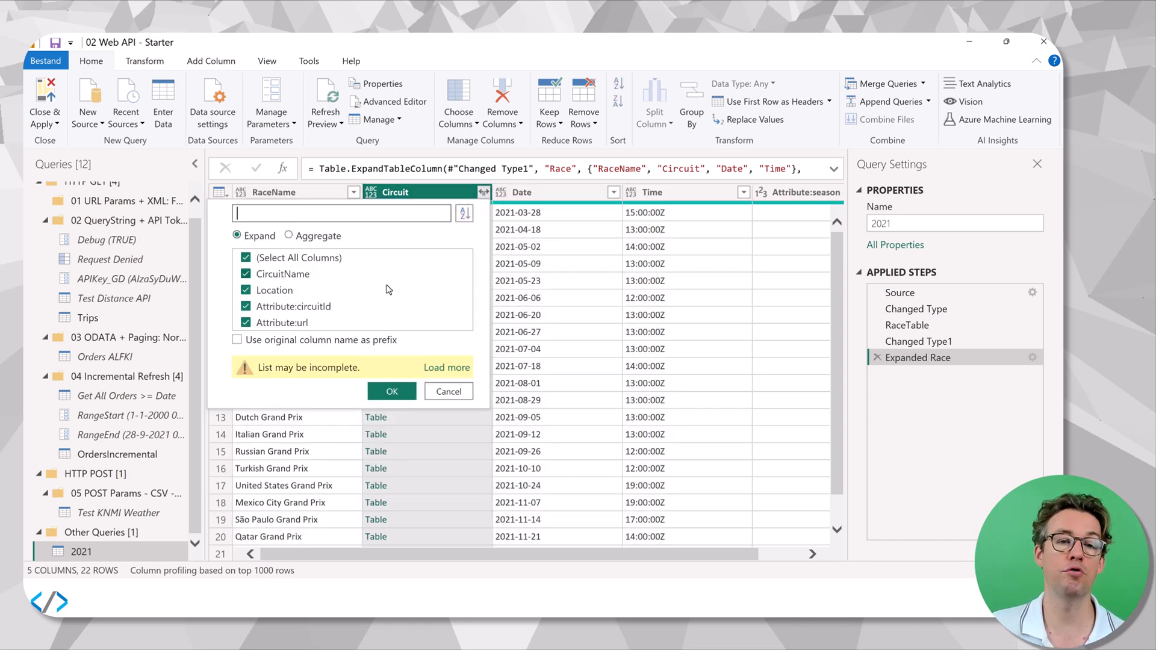
click(308, 260)
click(277, 274)
click(274, 291)
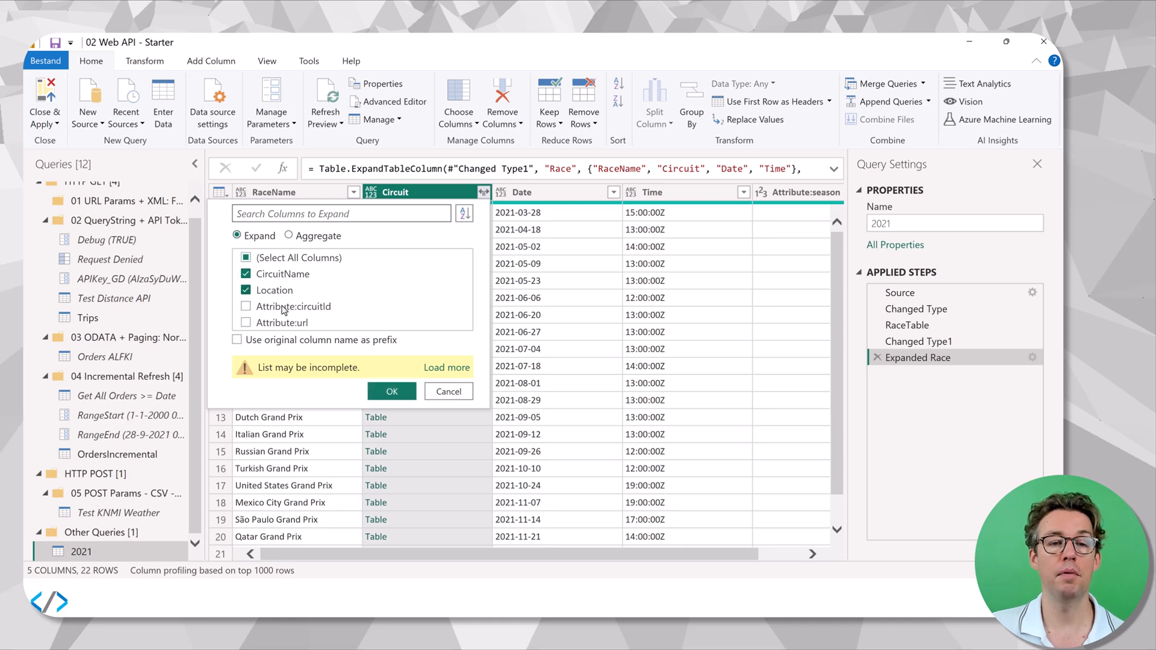
click(390, 392)
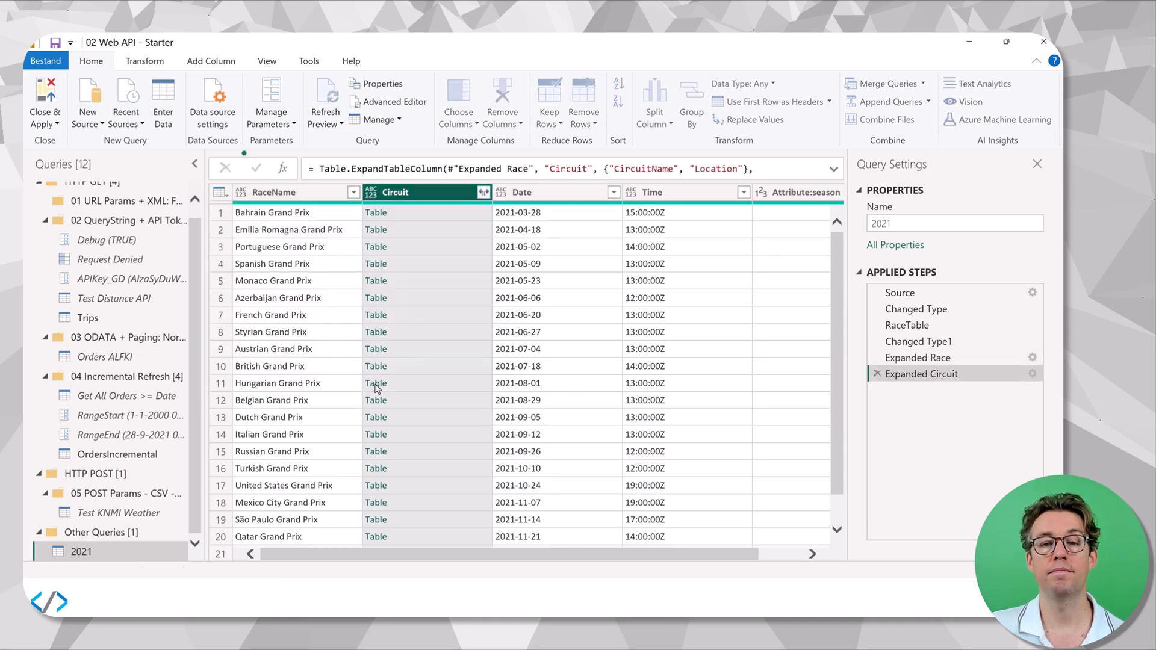
Expand the Location column to include only Country.
click(650, 192)
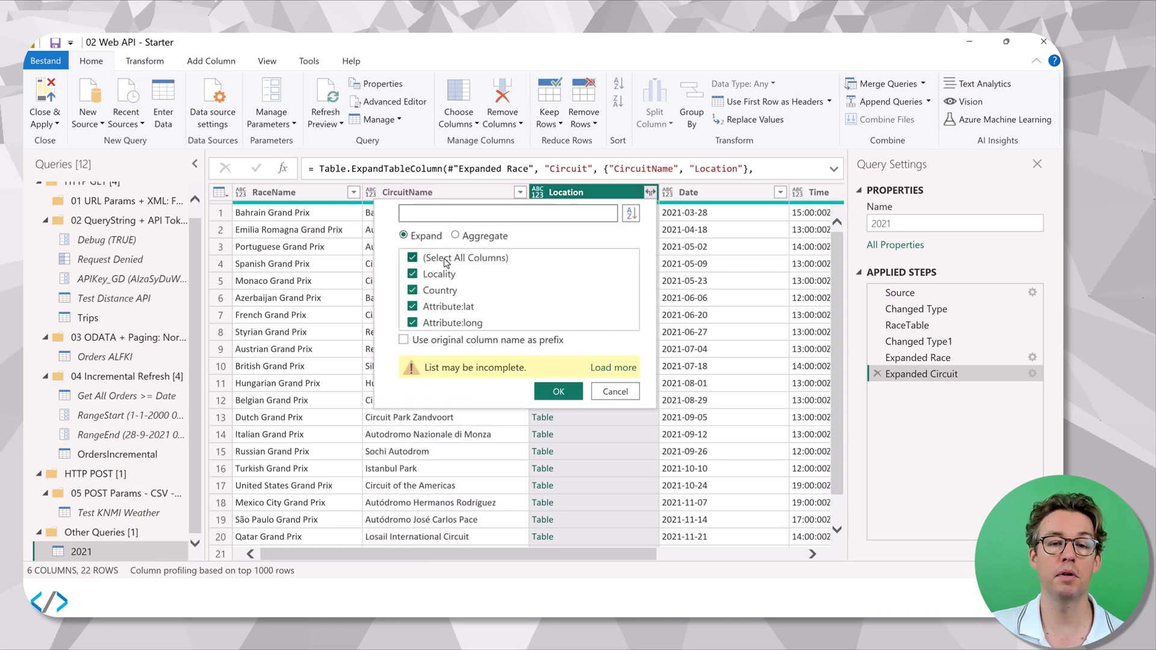
click(444, 258)
click(421, 291)
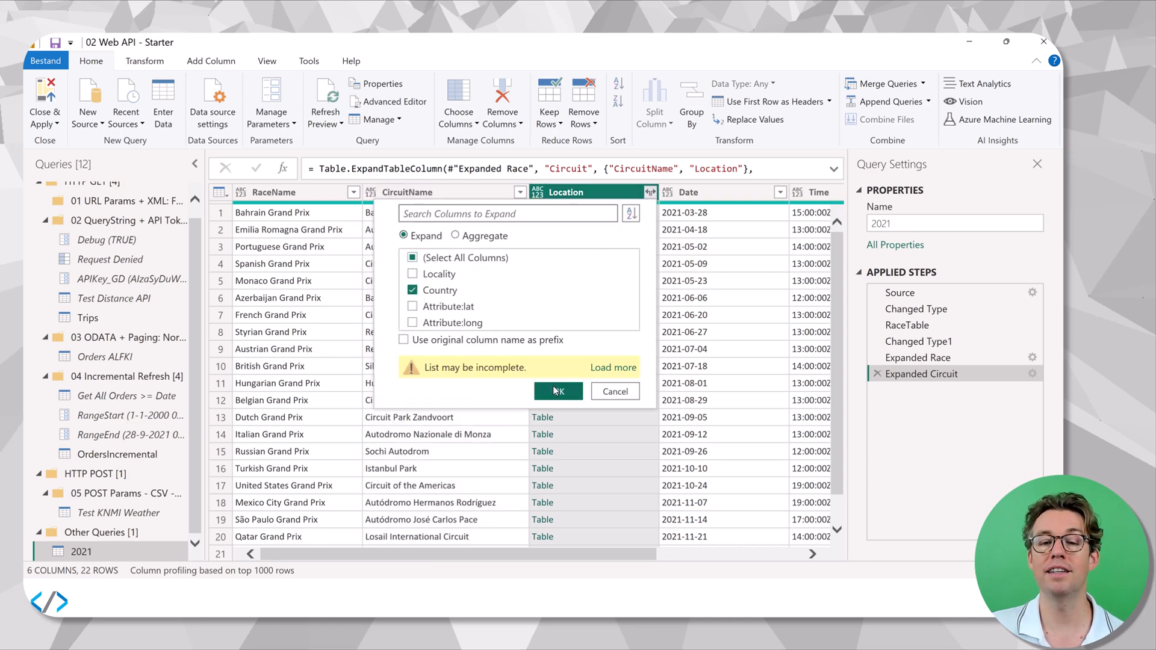
click(555, 391)
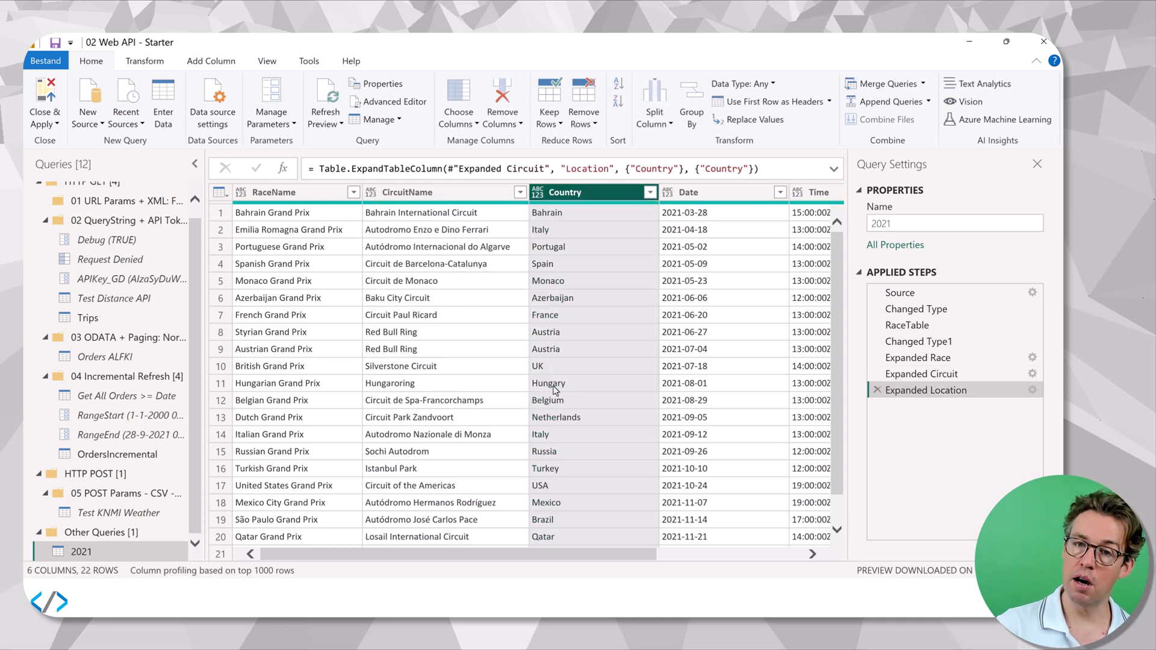
Rename the Attribute:season column to Year.
drag(560, 553, 817, 560)
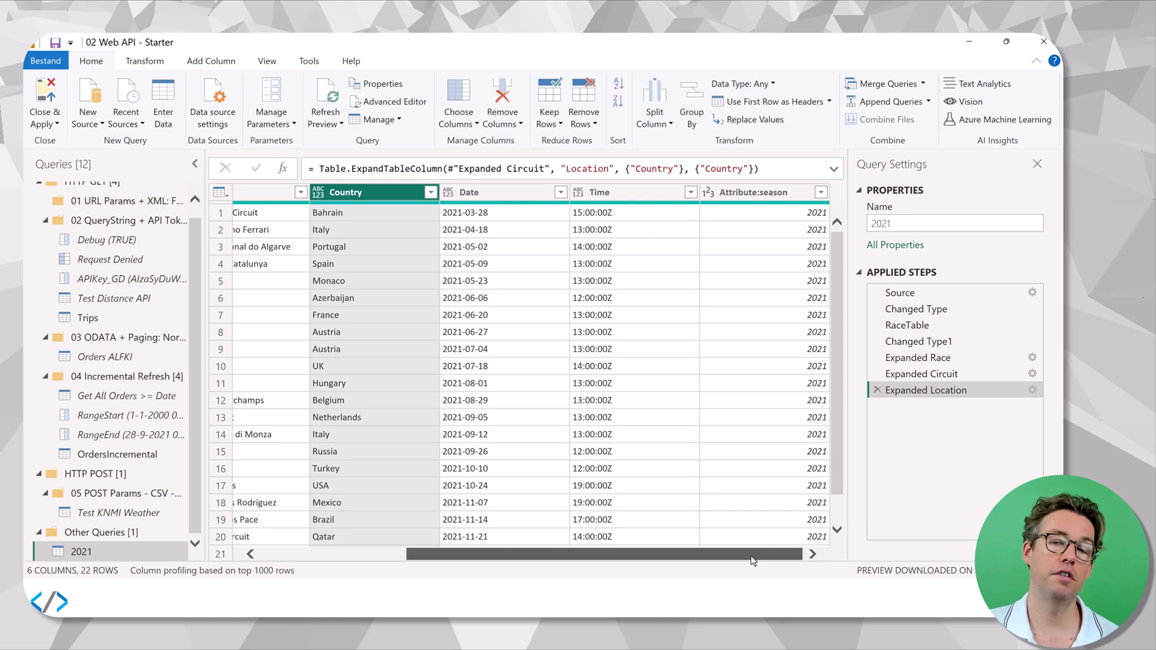
double_click(740, 193)
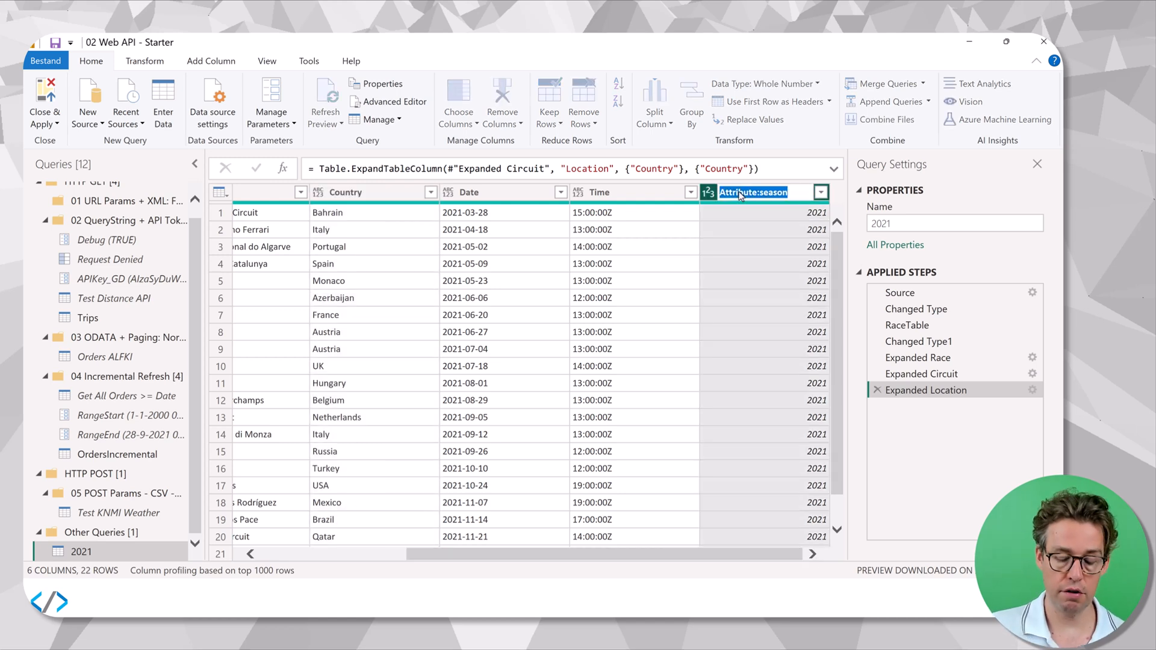
text(Year)
key(Return)
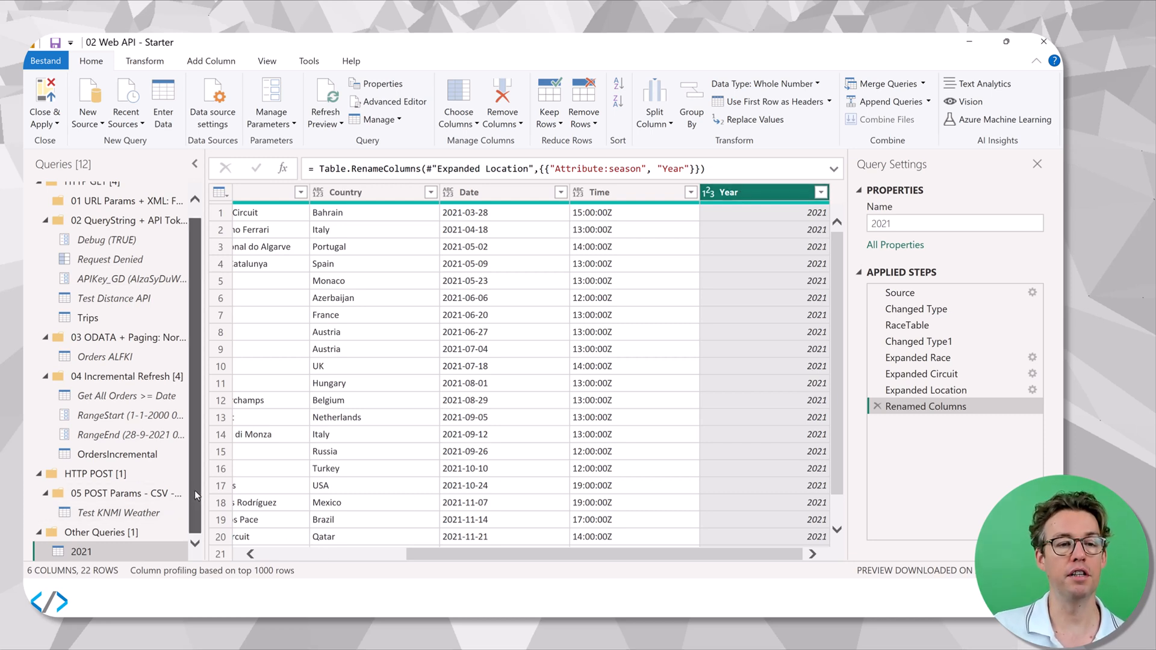
Rename the query 2021 under Other Queries as RacesPerYear.
double_click(91, 552)
text(Re)
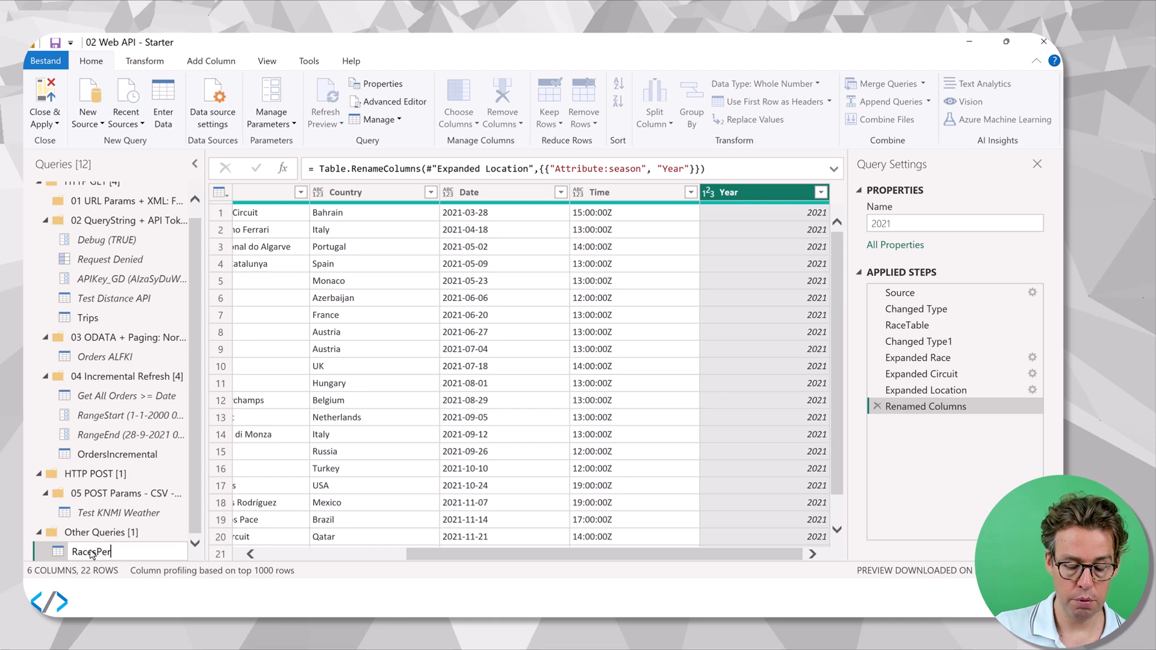
text(cesPerYear)
key(Return)
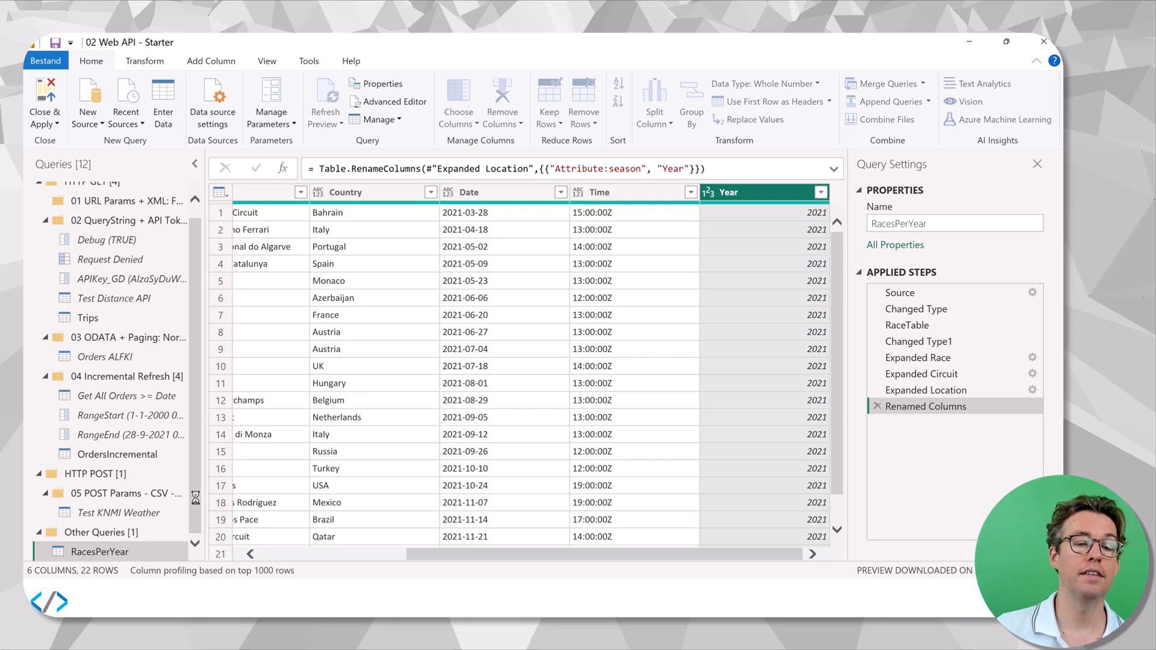
Open the RacesPerYear query's code for editing and insert three lines above let, with empty parentheses on the first.
click(397, 102)
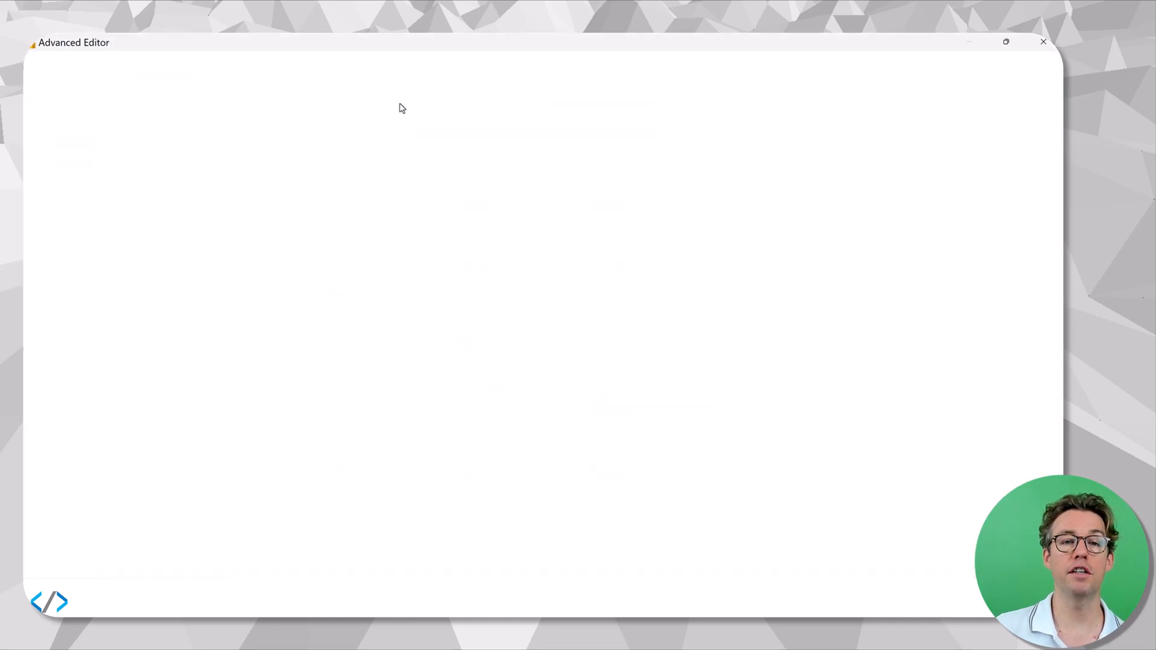
click(350, 174)
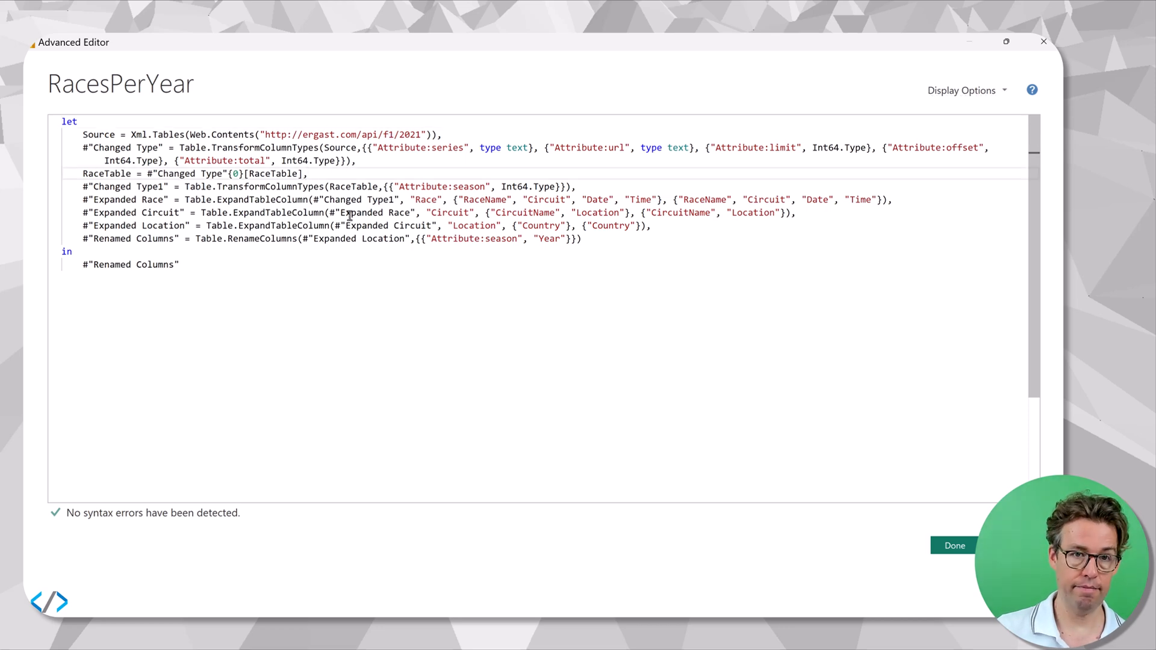
key(ctrl+plus)
key(ctrl+plus)
key(ctrl+Home)
key(Return)
key(Return)
key(Return)
key(Up)
key(Up)
key(Up)
text(())
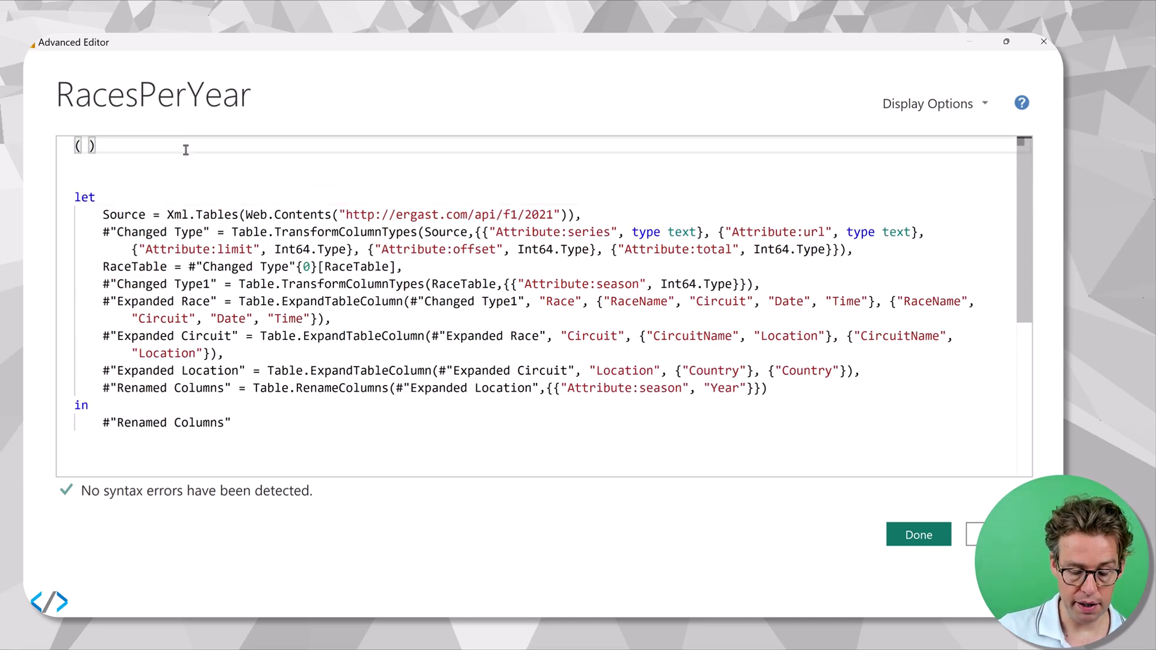
text( yePam)
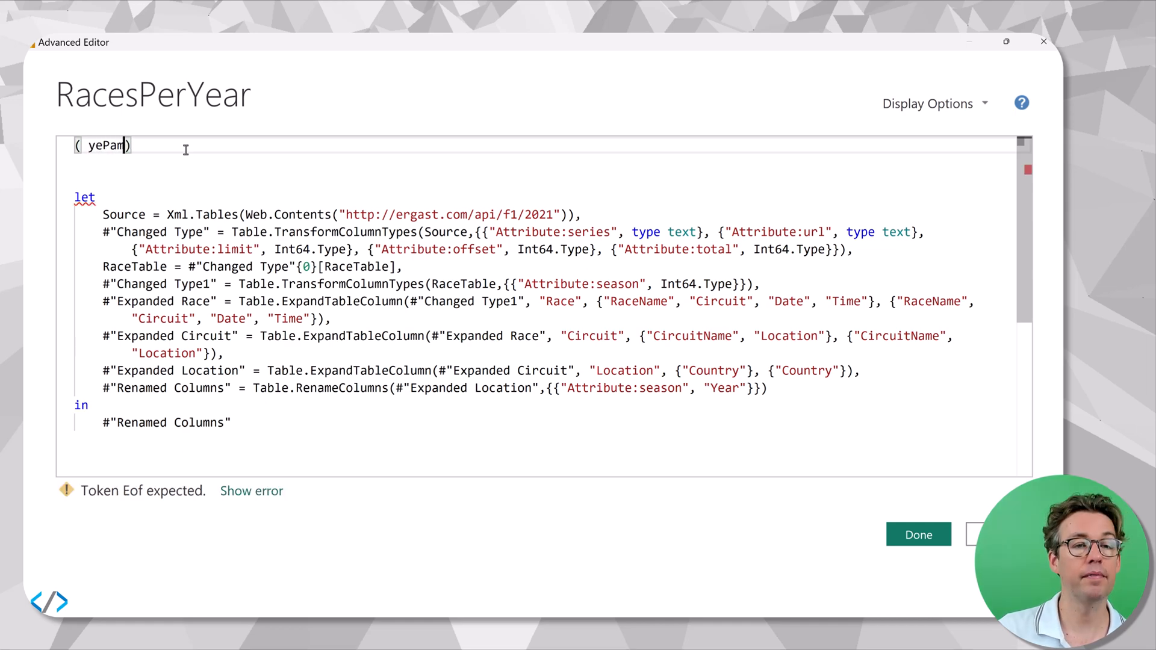
Declare the function parameter "yearParam as number" inside the parentheses on the first line.
key(Left)
key(BackSpace)
key(BackSpace)
key(BackSpace)
text(arParam)
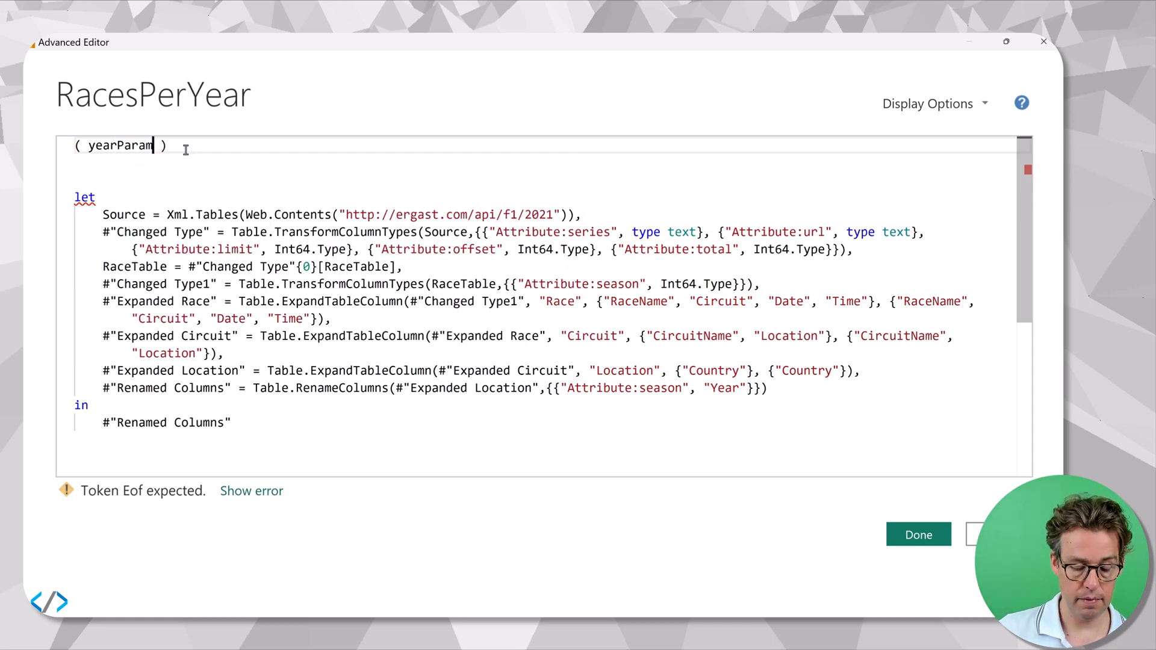
text( as numbe )
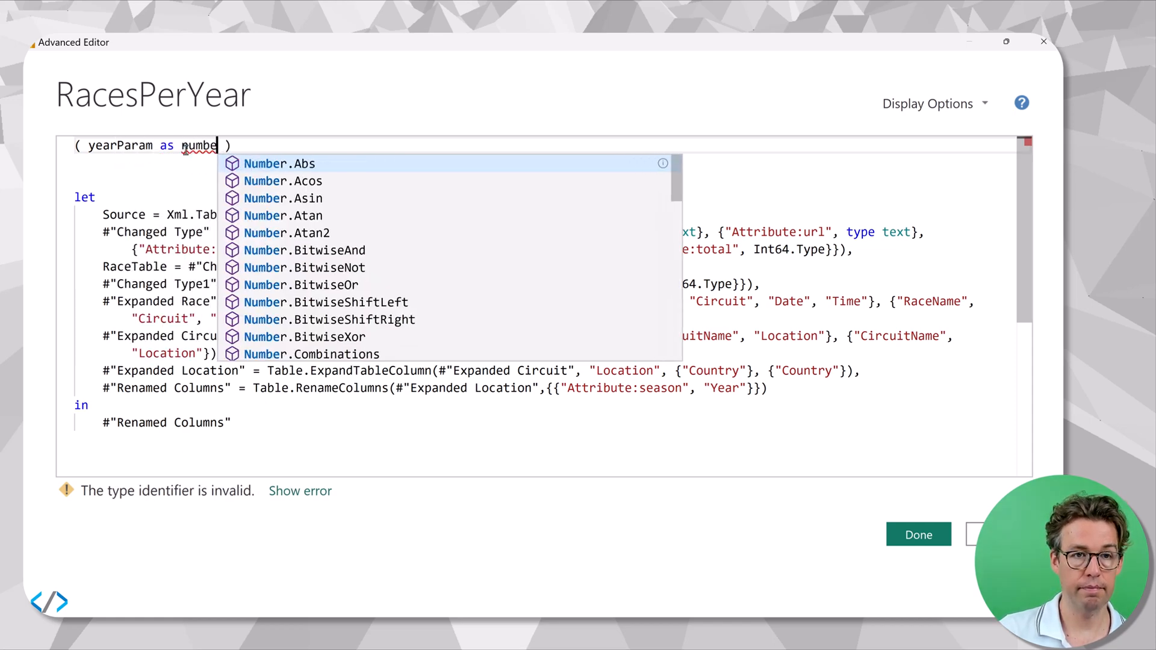
text(r)
Change the yearParam type to text and add => after the closing parenthesis.
double_click(185, 148)
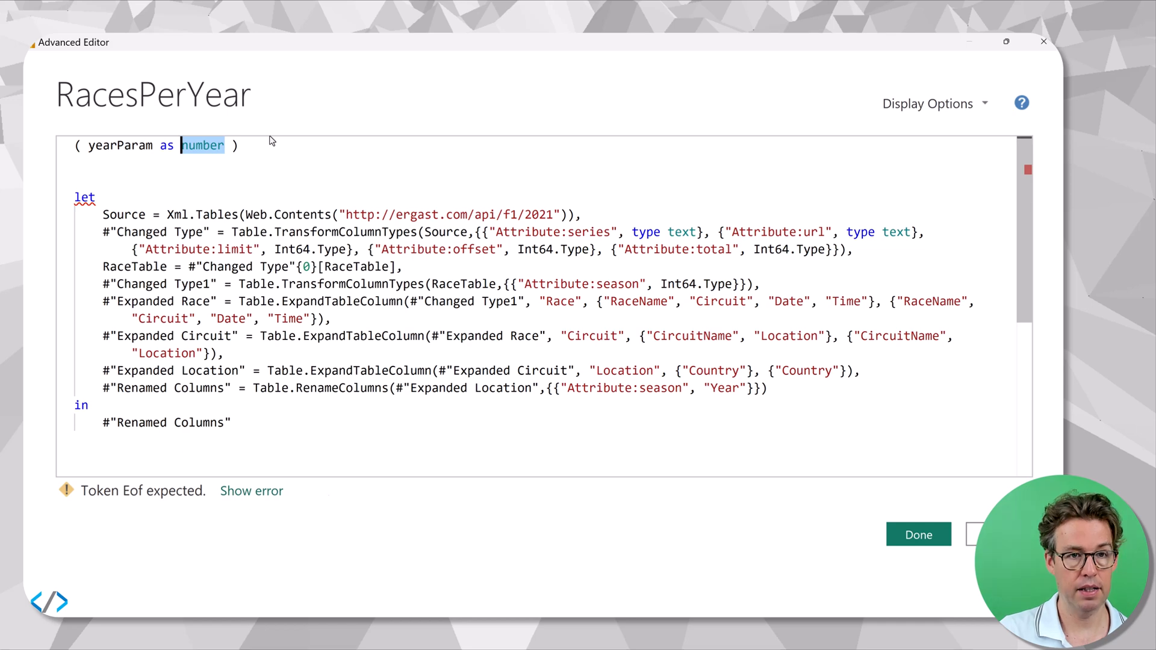
text(text)
key(Escape)
key(End)
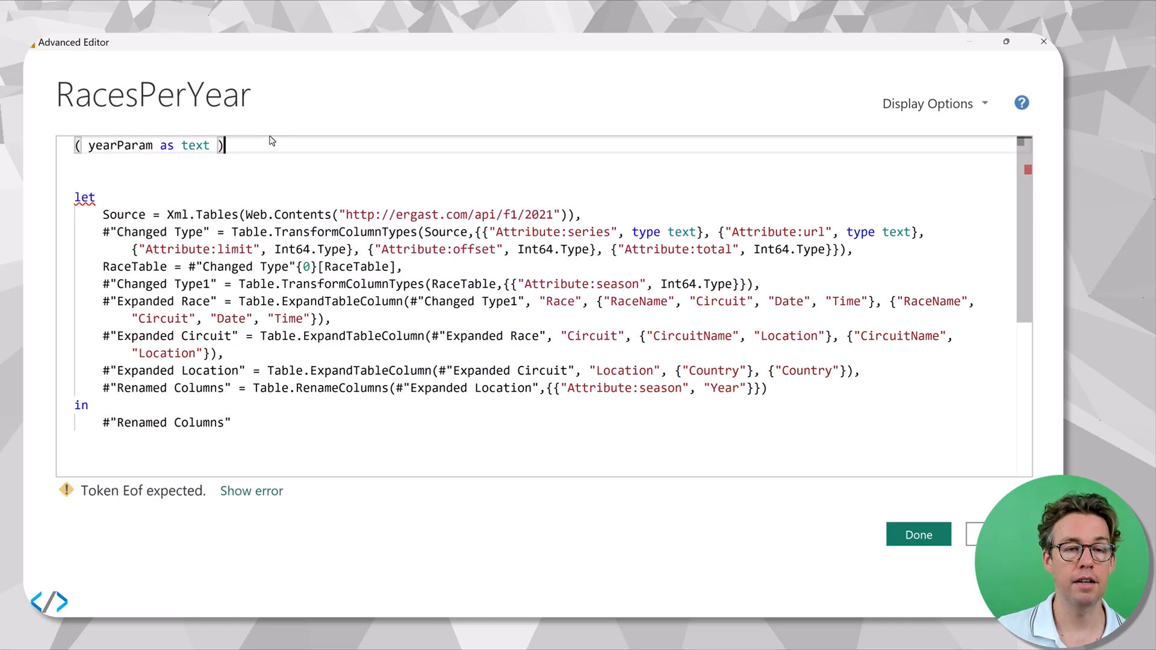
text(=>)
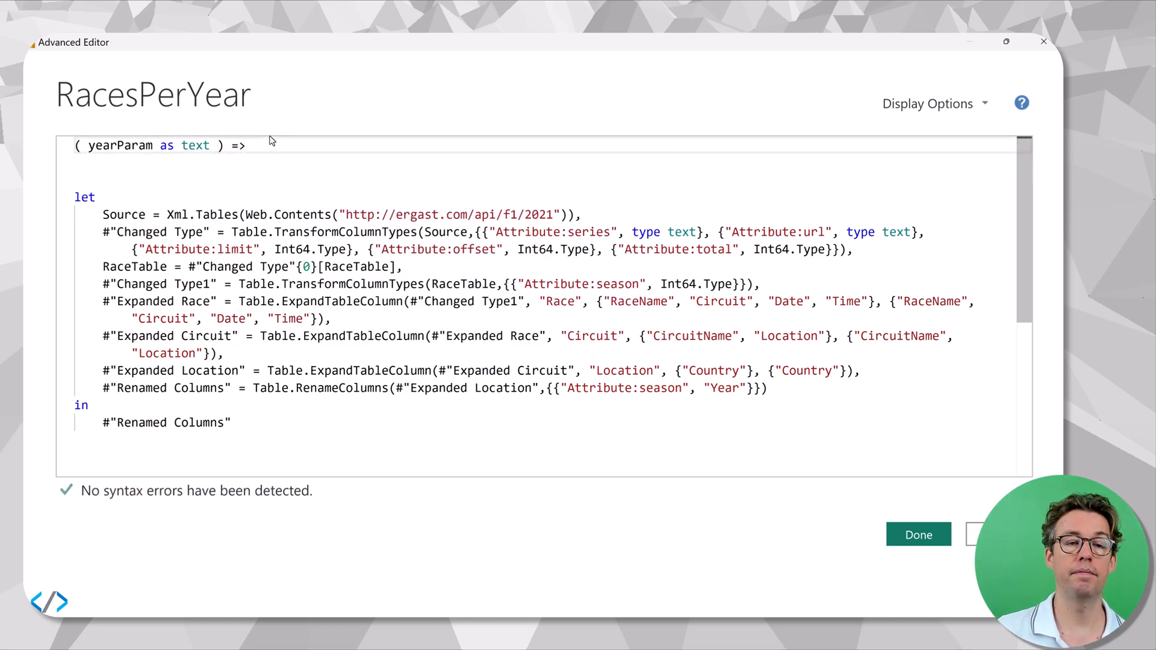
double_click(130, 146)
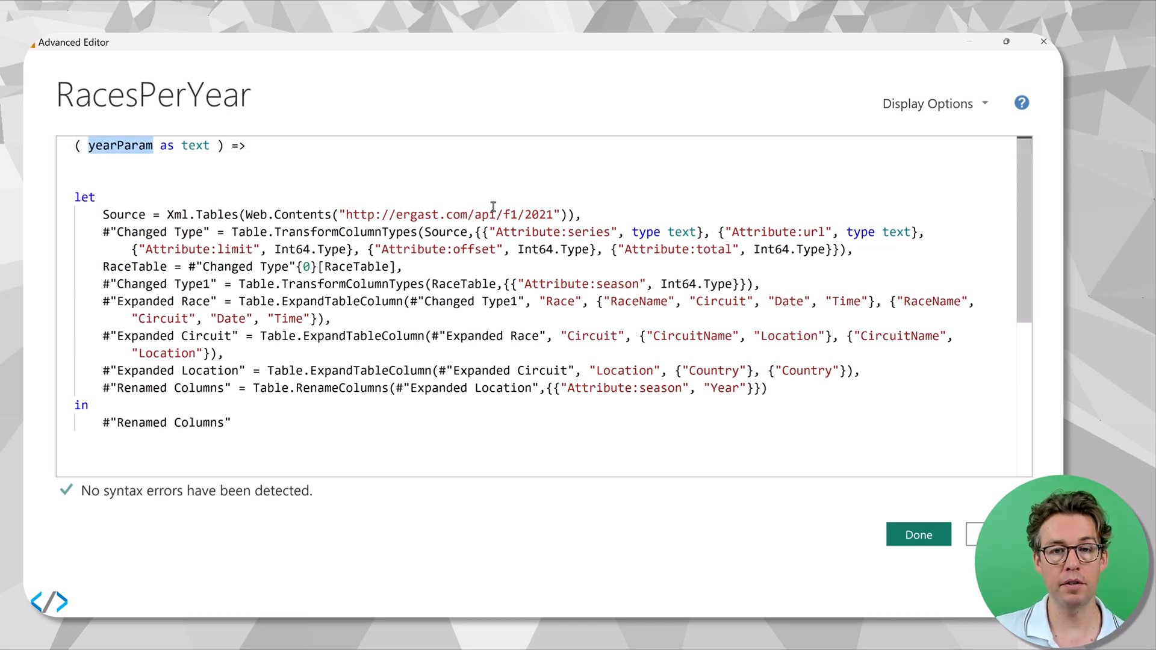
double_click(541, 214)
key(BackSpace)
key(Right)
text(& yearParam)
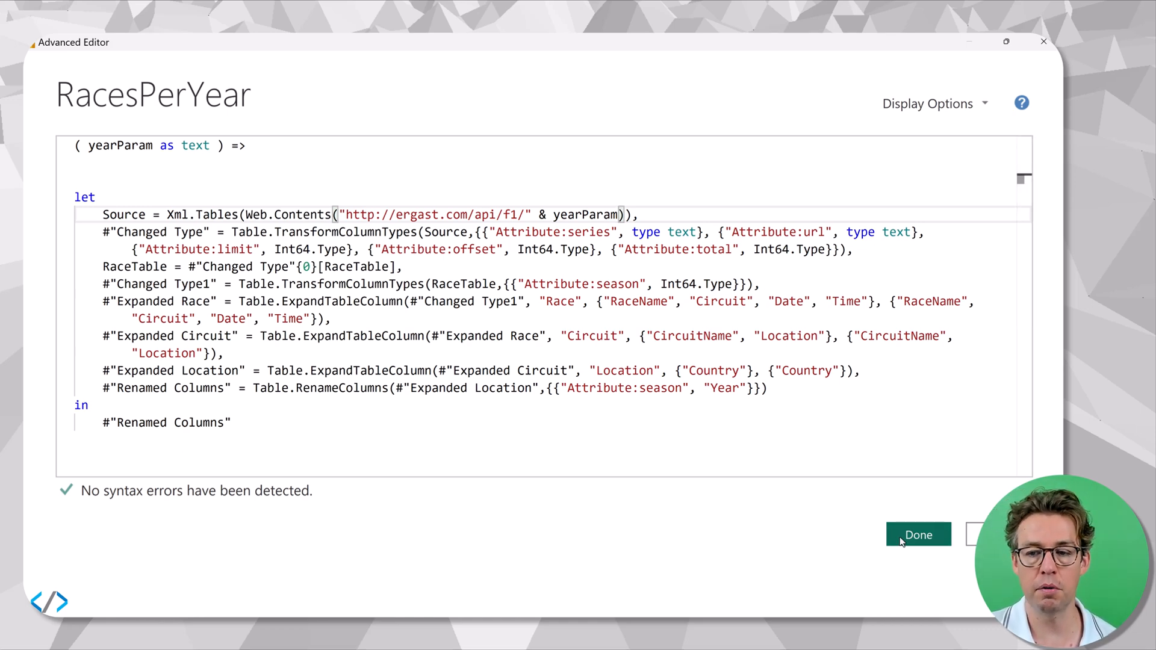
click(918, 534)
Invoke the RacesPerYear function with yearParam set to 2024.
click(335, 240)
text(2024)
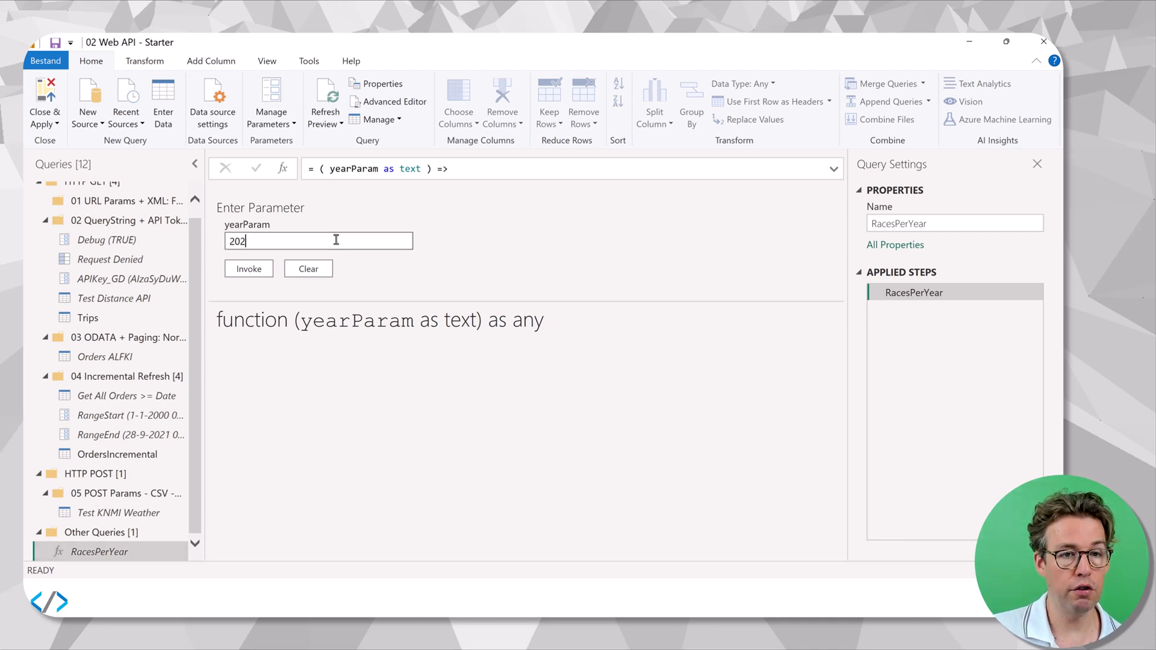
click(249, 269)
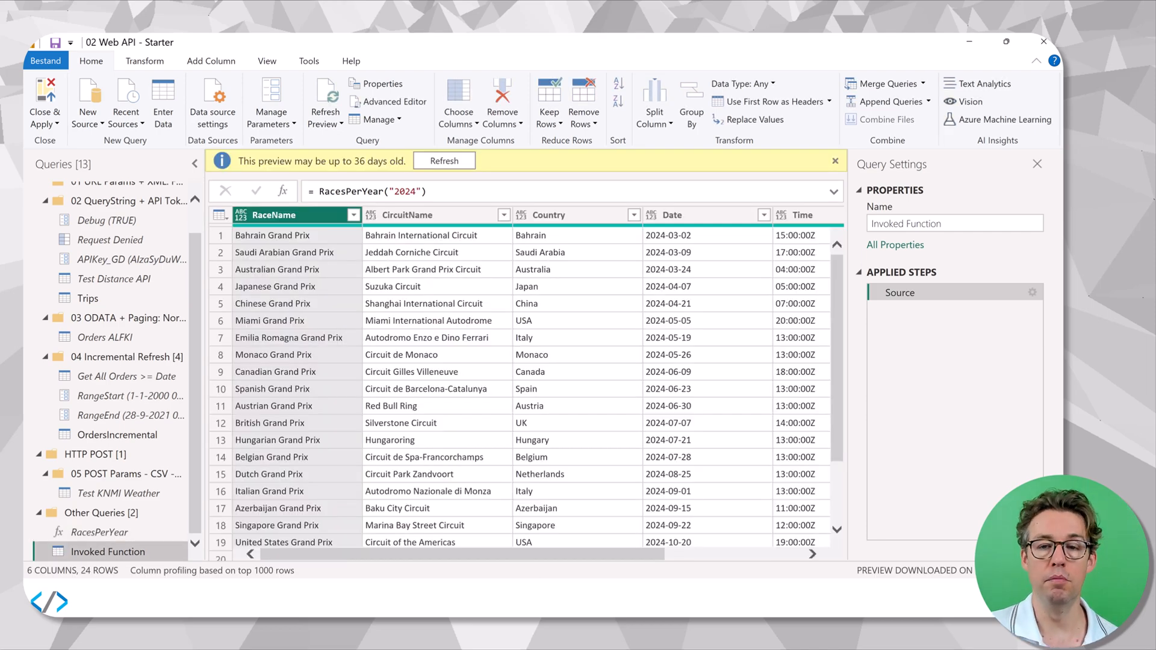
drag(550, 552, 496, 553)
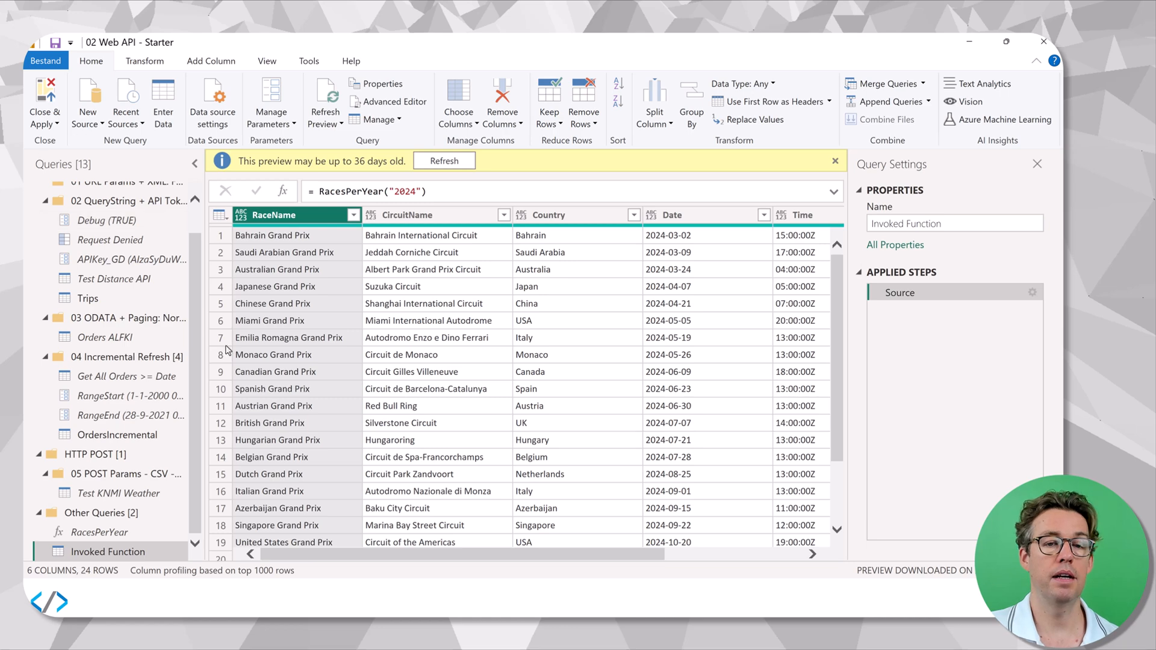
Create a new blank query and open its code for editing.
click(92, 127)
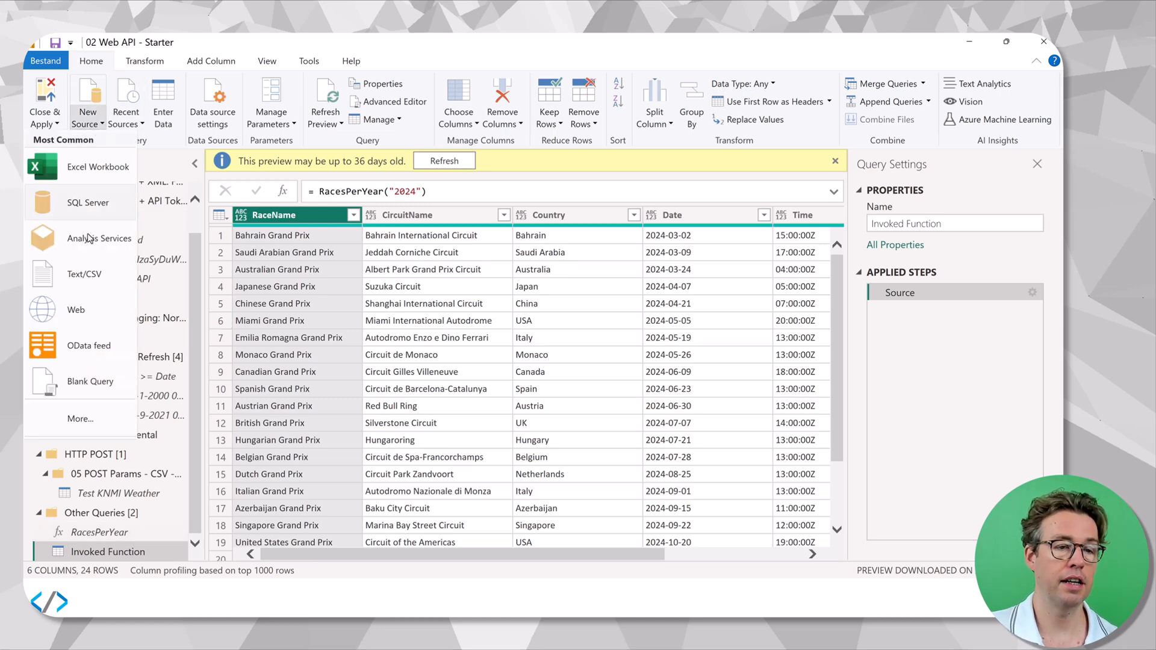
click(91, 381)
click(372, 107)
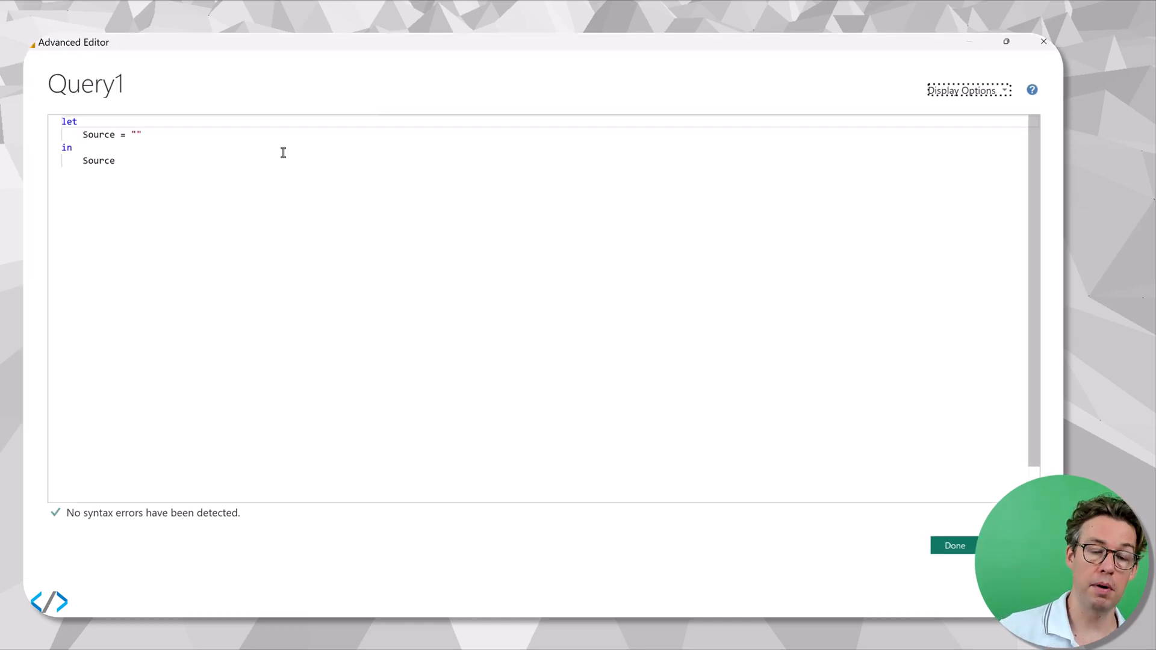
Replace the empty Source value with the list { 2020 .. 2024 } and apply the code.
key(ctrl+shift+plus)
key(ctrl+shift+plus)
key(ctrl+shift+plus)
key(ctrl+shift+plus)
click(223, 176)
key(BackSpace)
key(BackSpace)
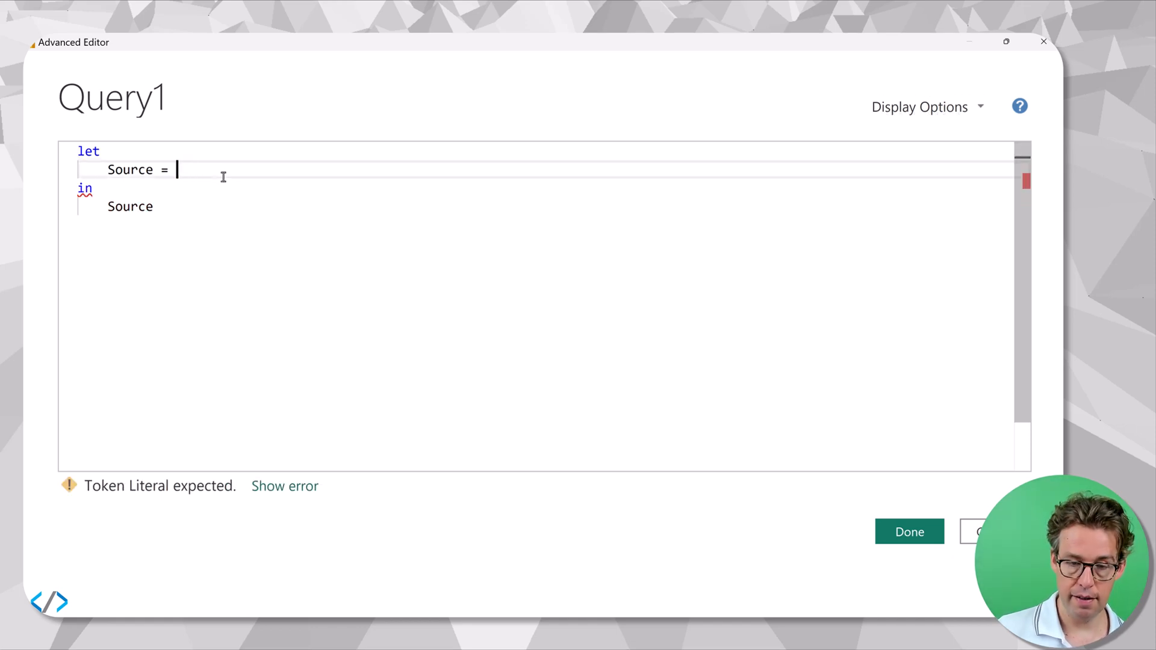
text({   )
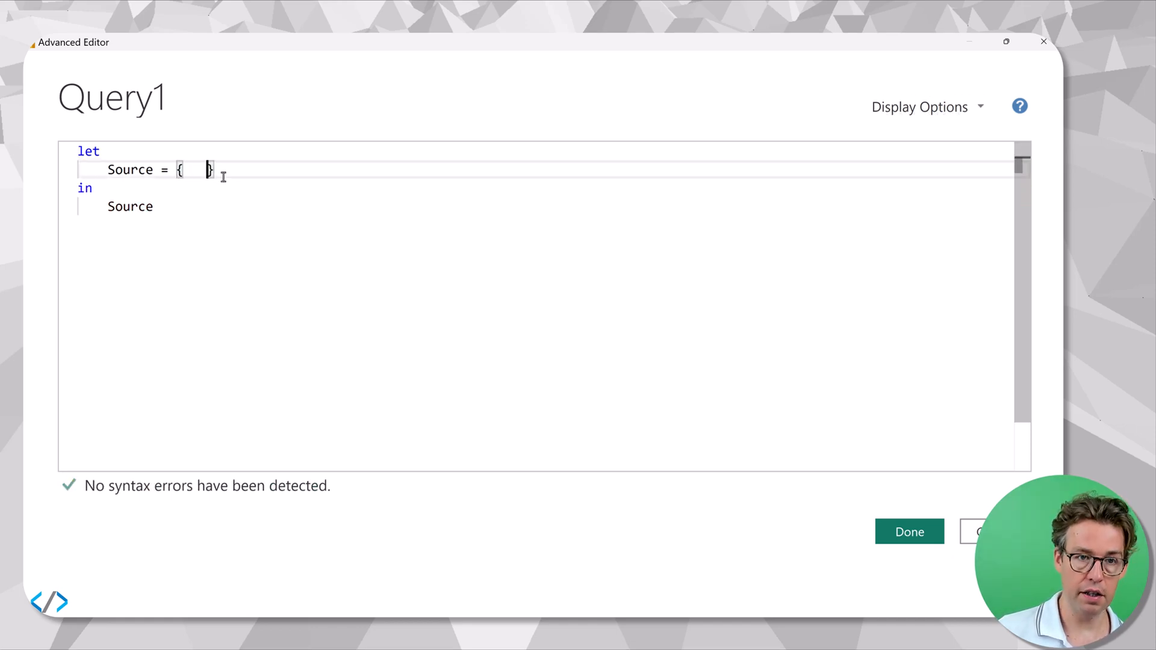
text(...)
click(193, 171)
text(2020)
key(End)
text(2024)
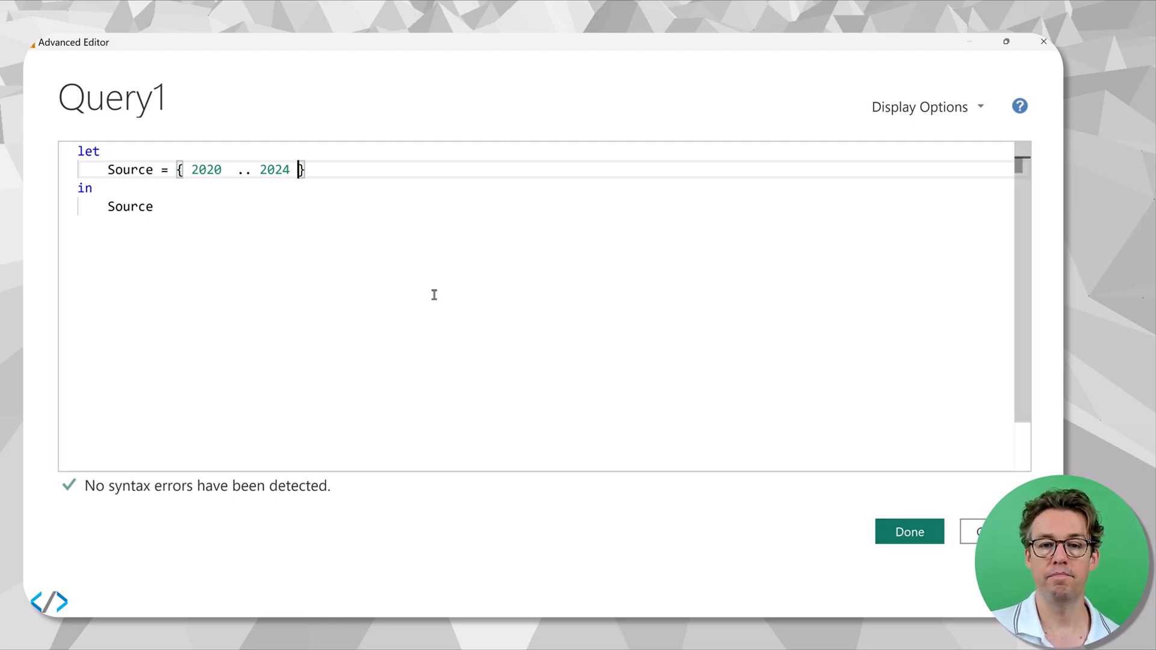
click(900, 535)
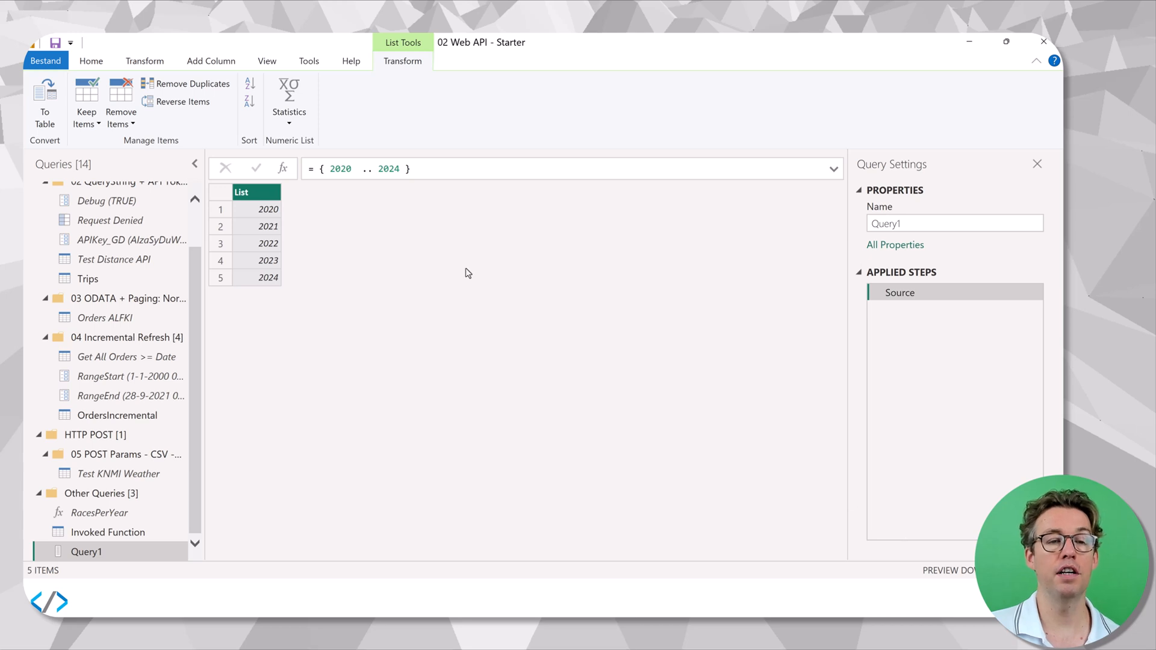
Convert the list to a table with no delimiter and rename its column Year.
click(42, 109)
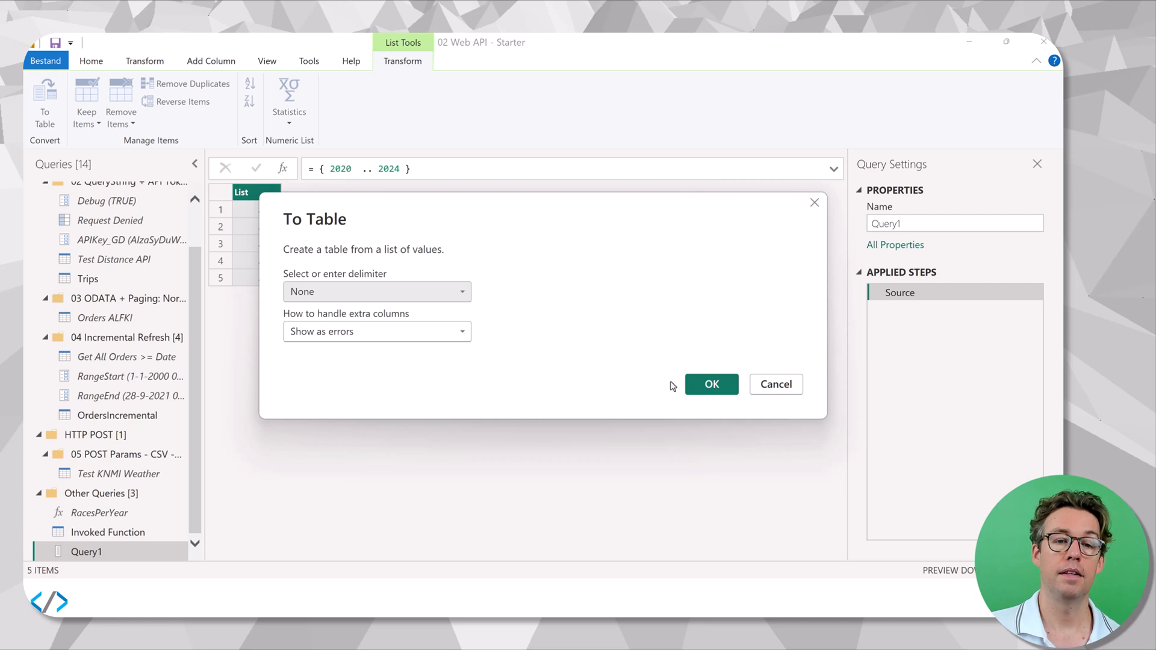
click(696, 385)
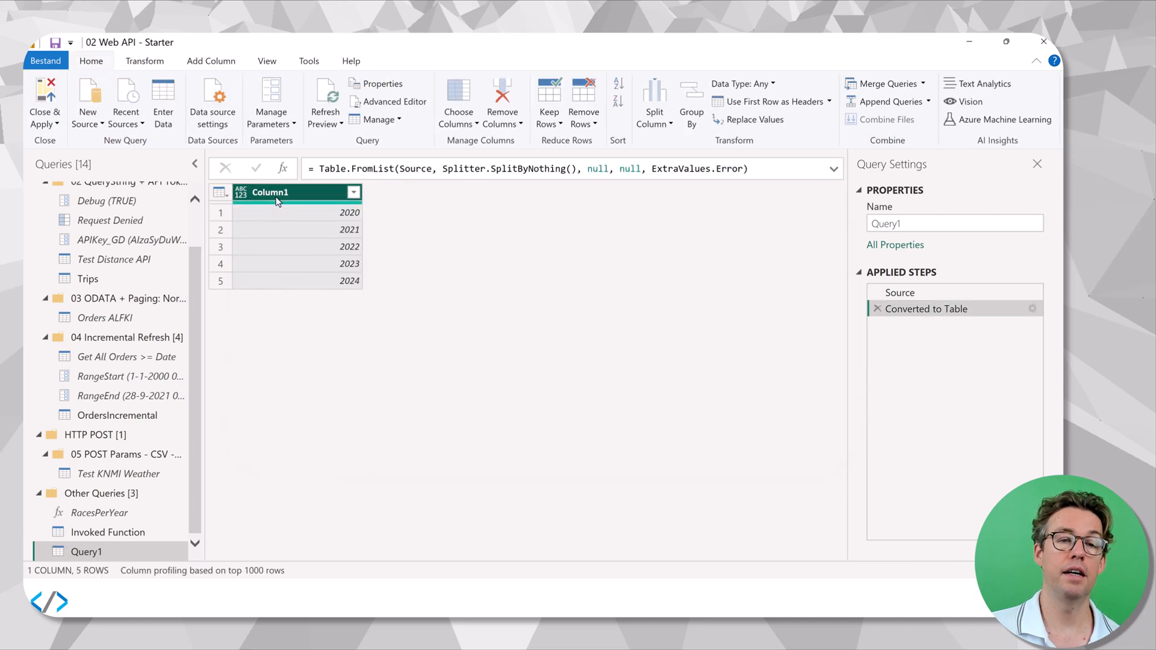
double_click(276, 194)
text(Year)
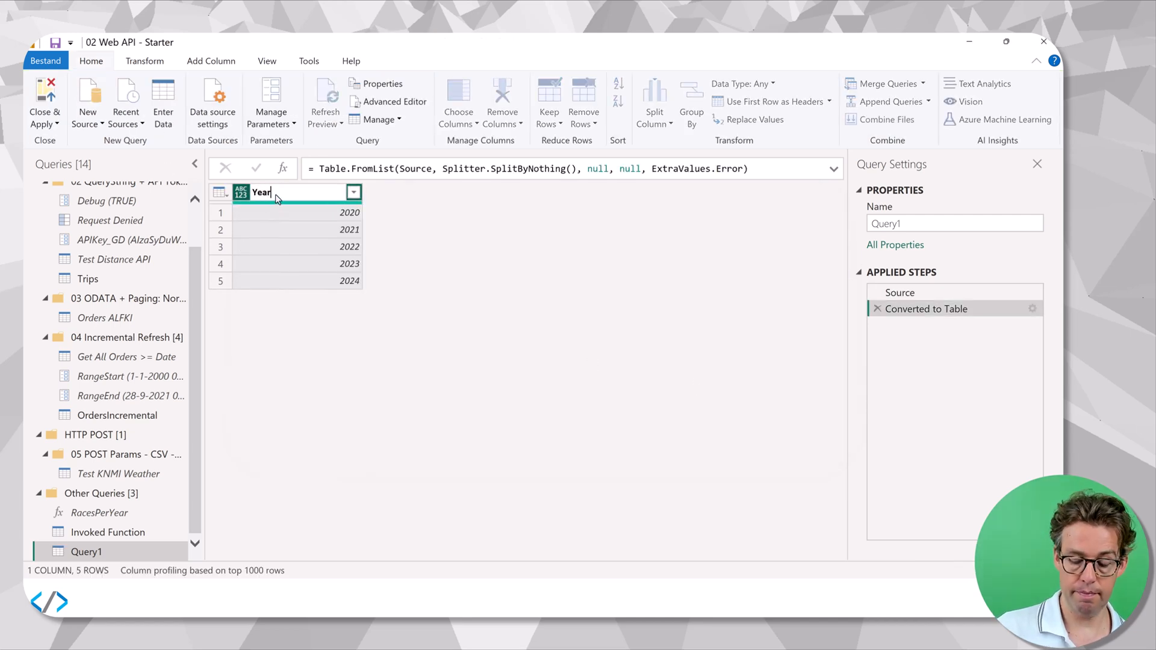
key(Return)
Set the Year column's type to text and add a column invoking the RacesPerYear function with yearParam taken from Year.
click(240, 192)
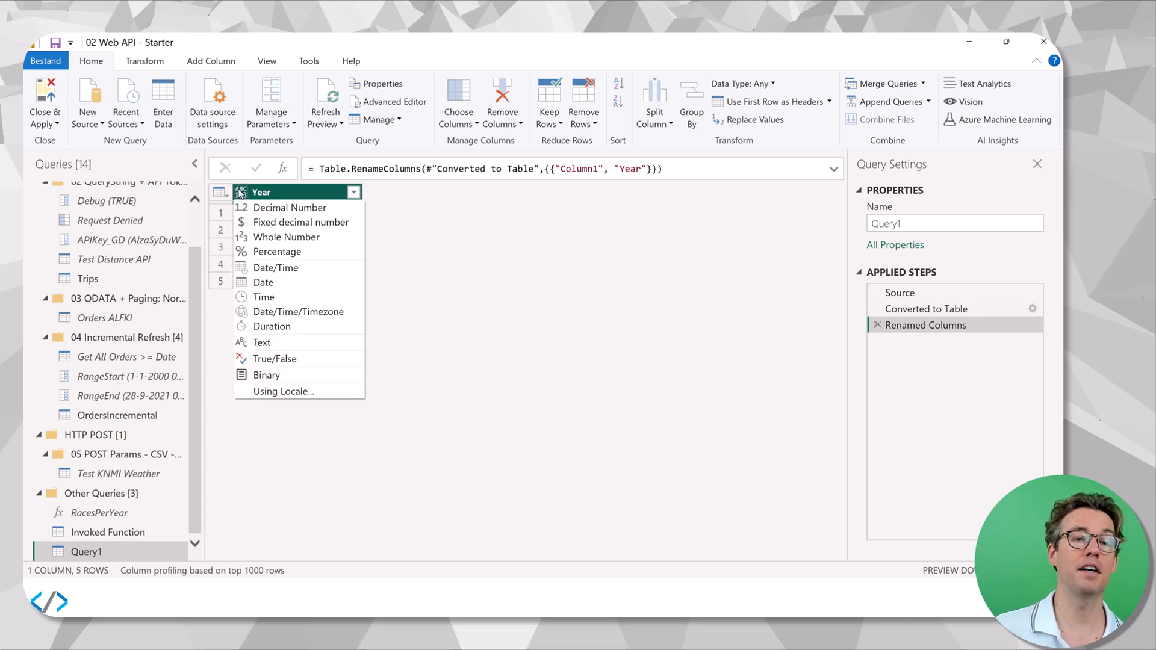
click(278, 341)
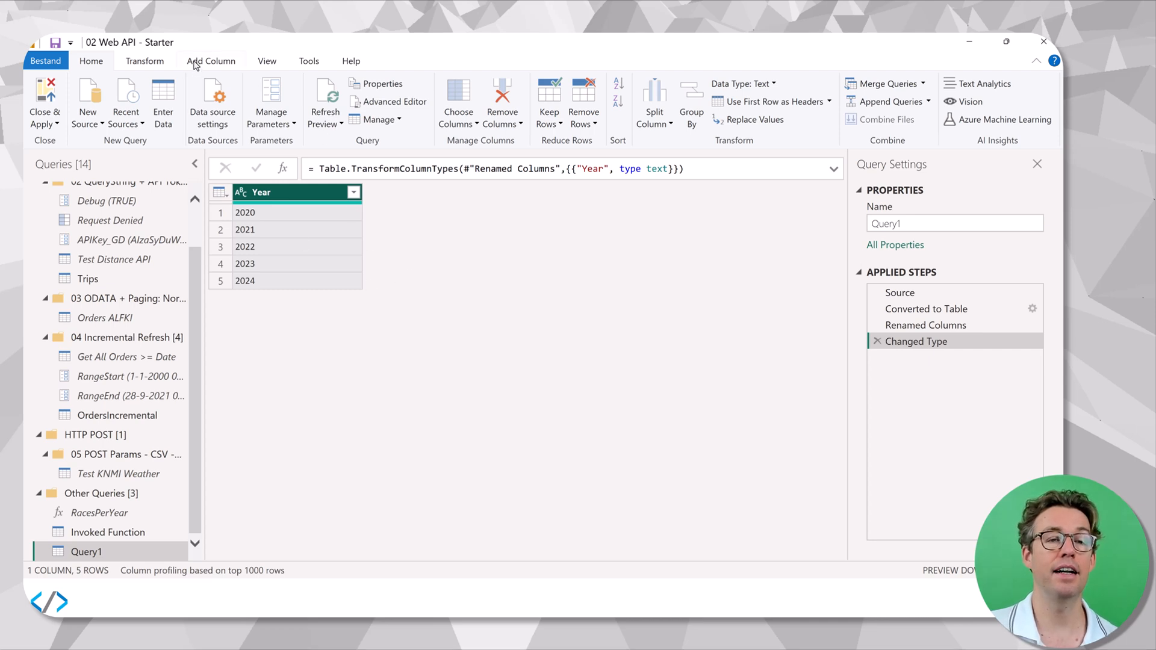
click(195, 63)
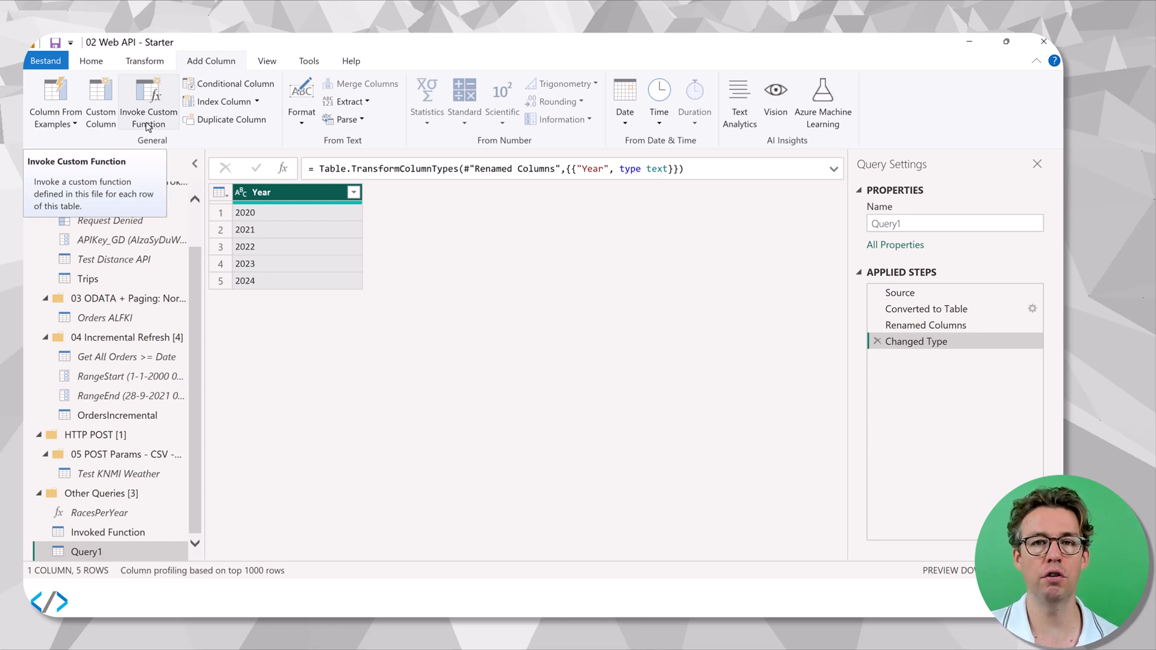
click(147, 123)
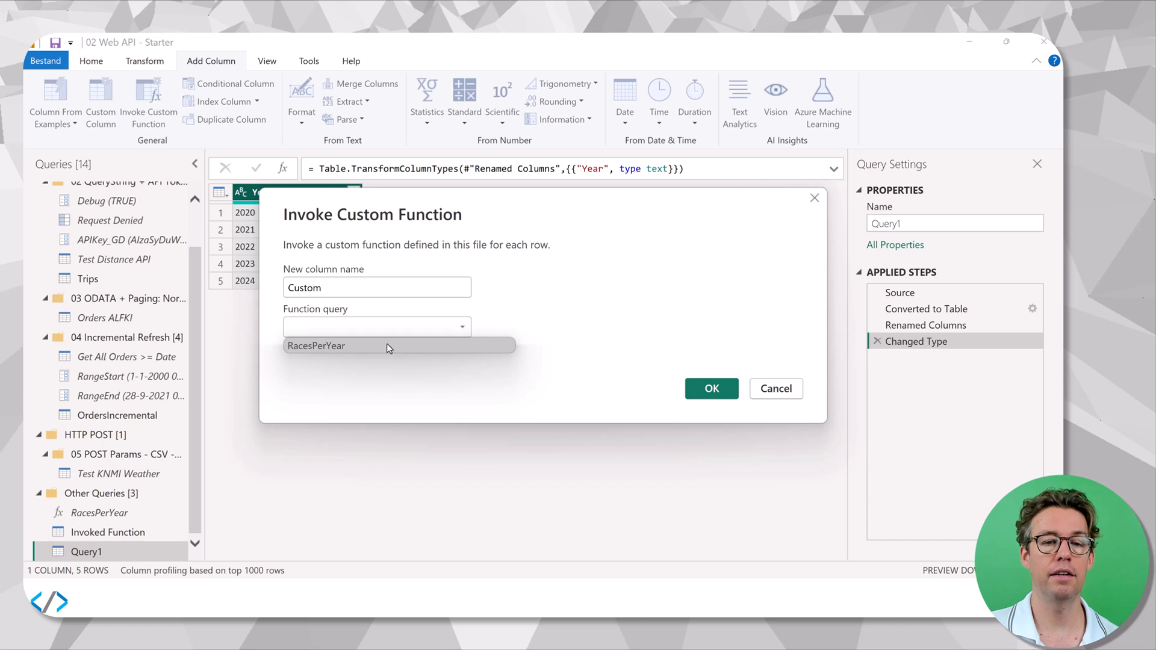
click(387, 346)
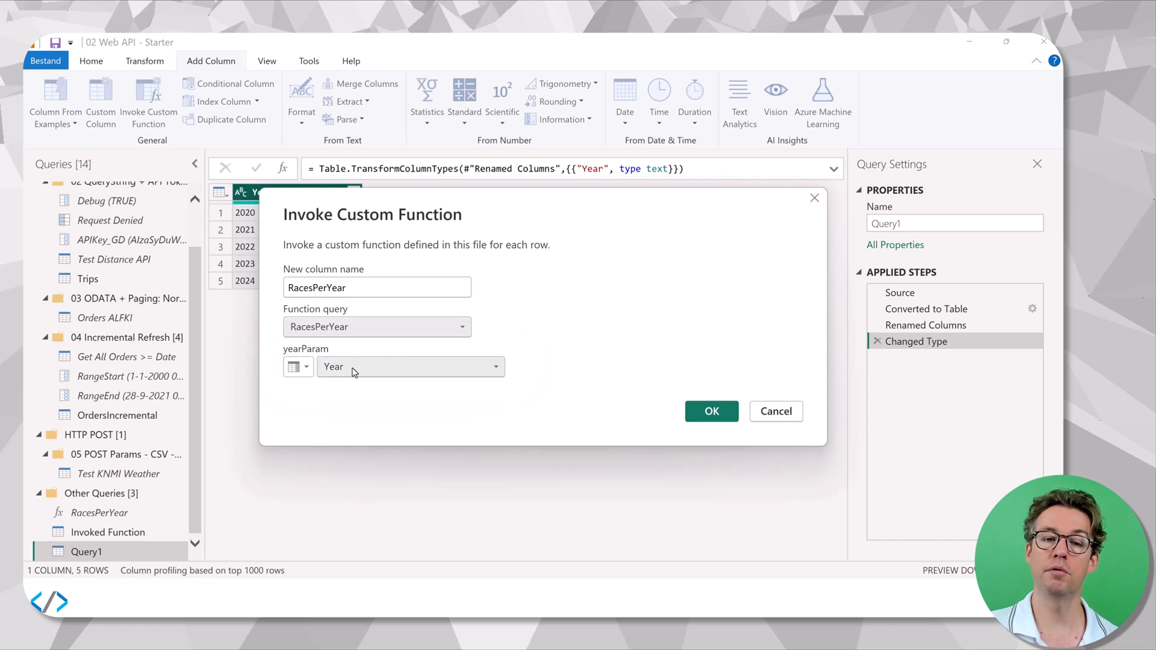
click(691, 413)
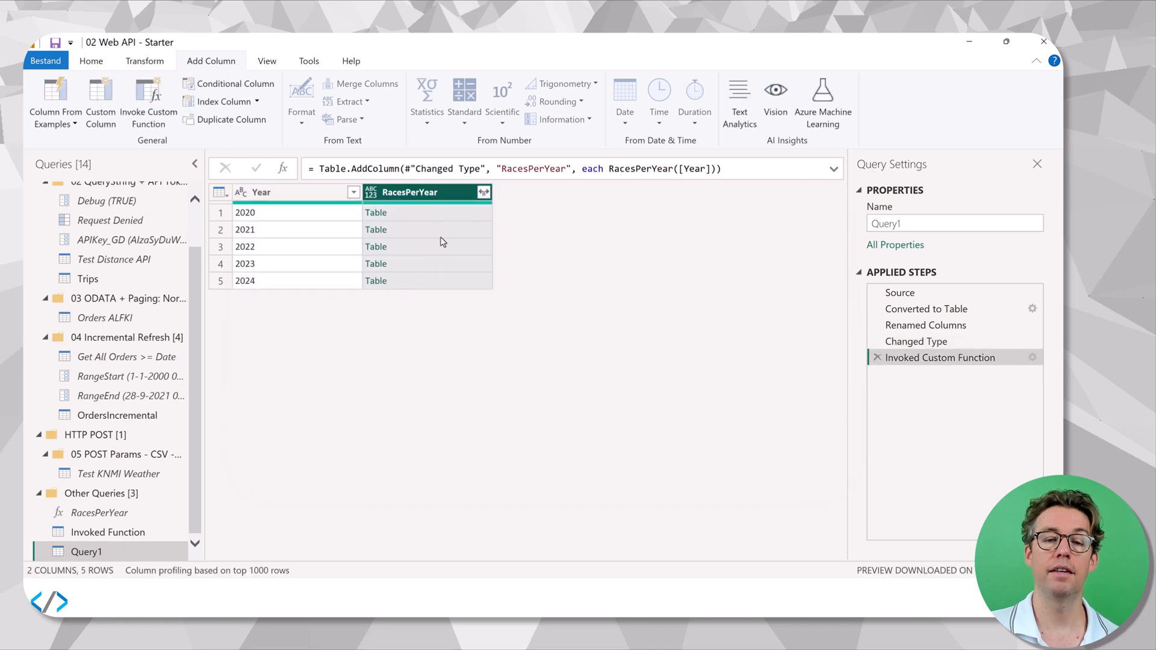
Expand all columns of the RacesPerYear tables without the original column name as prefix, and check the rows through the last year.
click(484, 192)
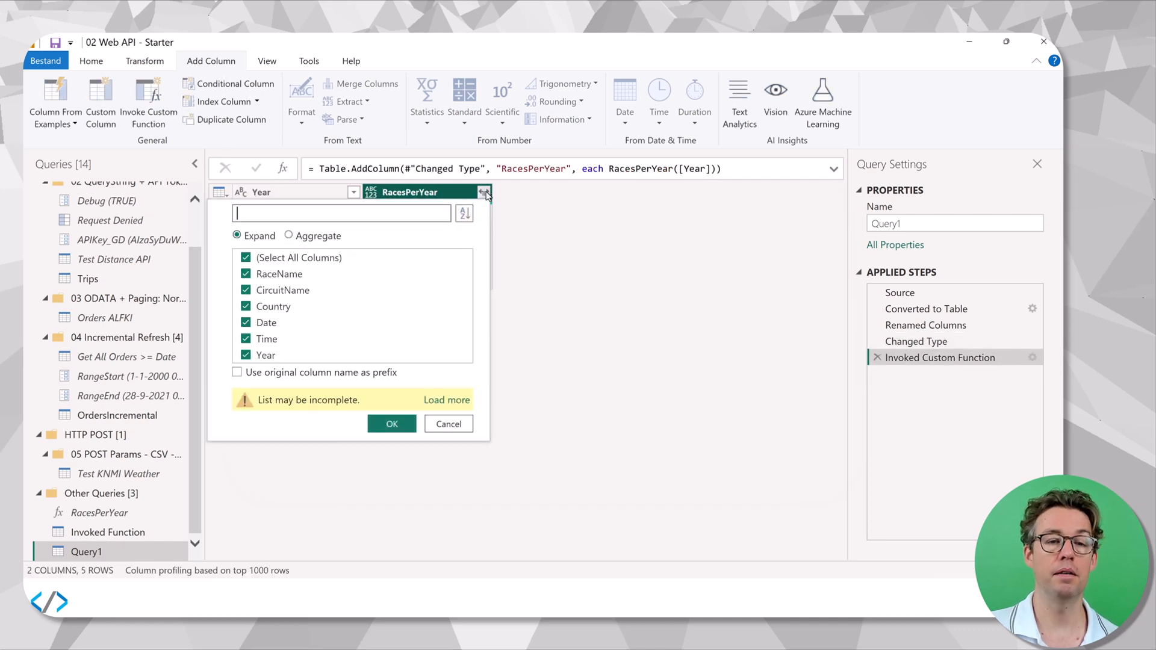
click(392, 424)
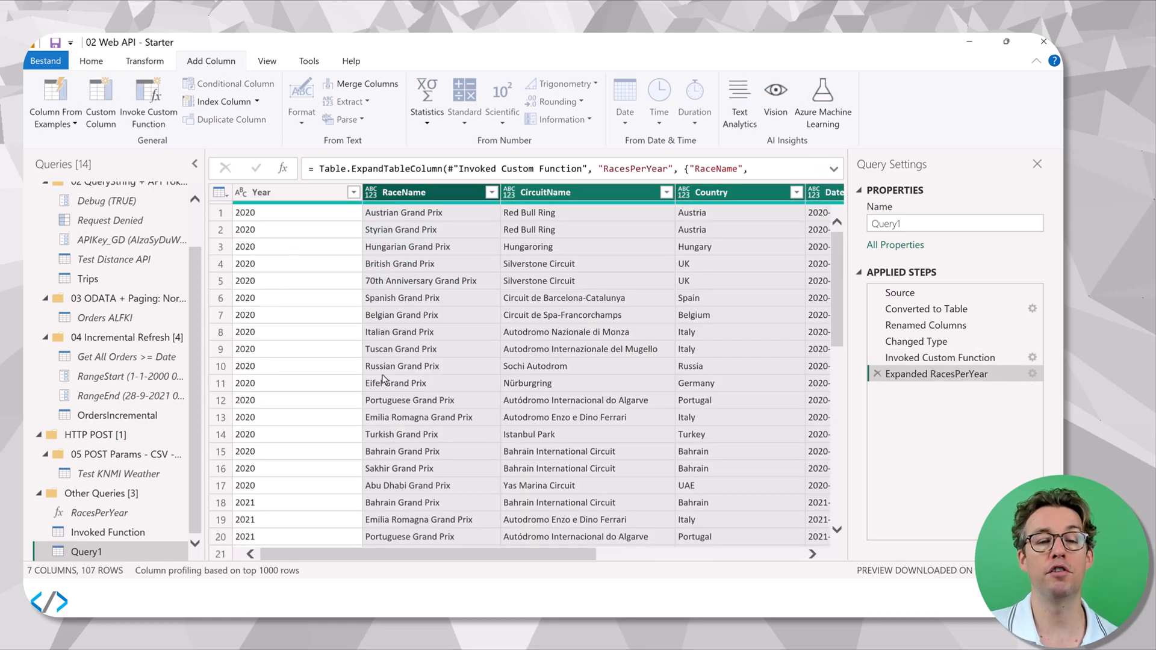
drag(418, 554, 358, 527)
scroll(361, 482, down, 10)
scroll(374, 487, down, 19)
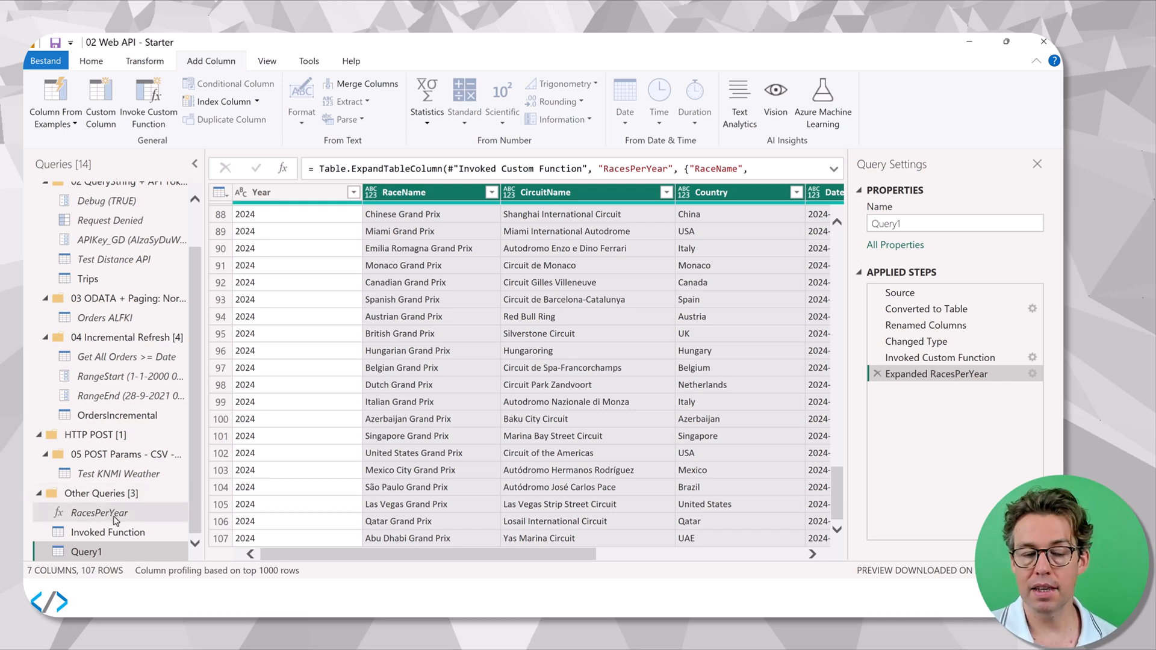
Open the RacesPerYear function's code and examine the URL expression with yearParam in its Source step.
click(115, 517)
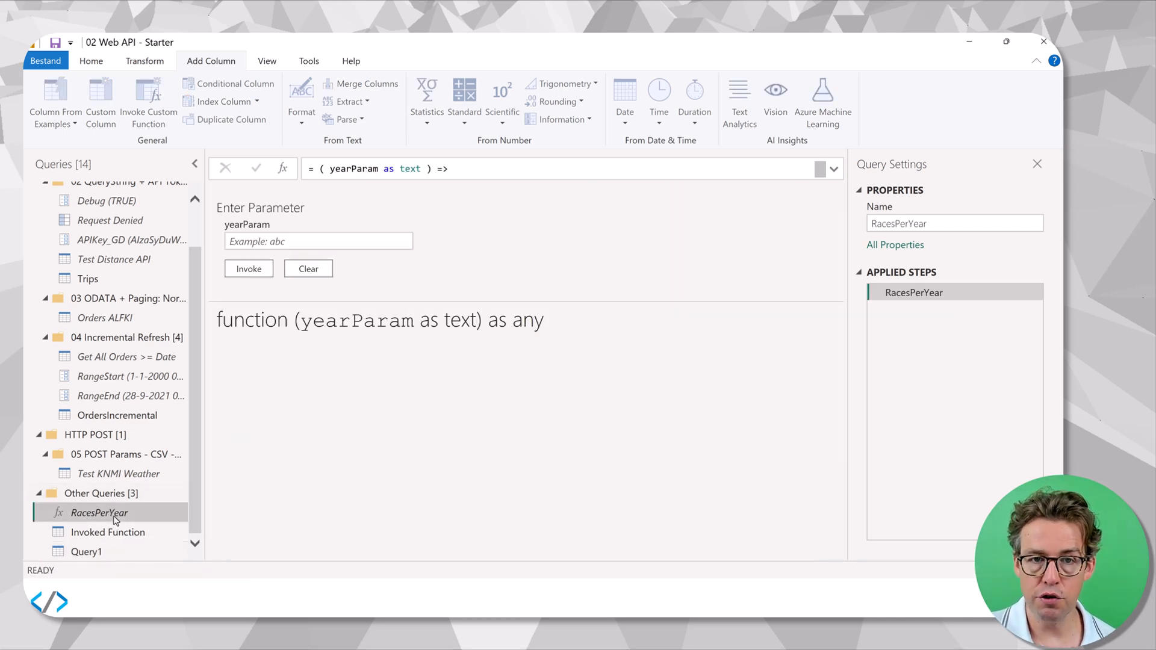
click(98, 62)
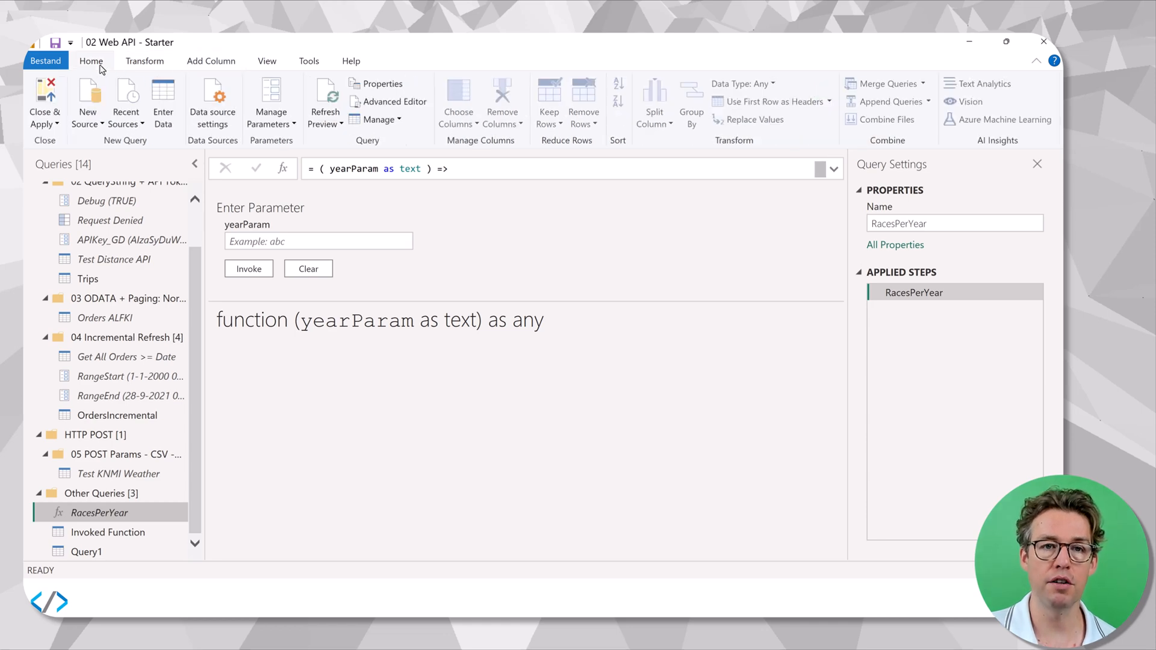
click(384, 104)
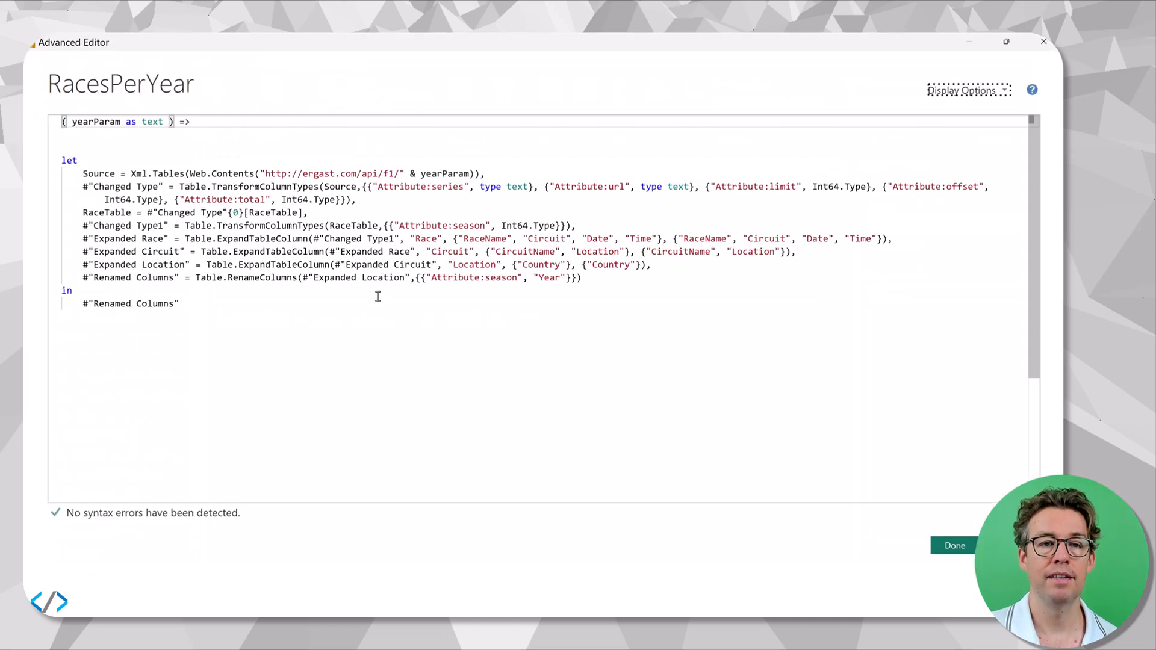
drag(259, 173, 470, 174)
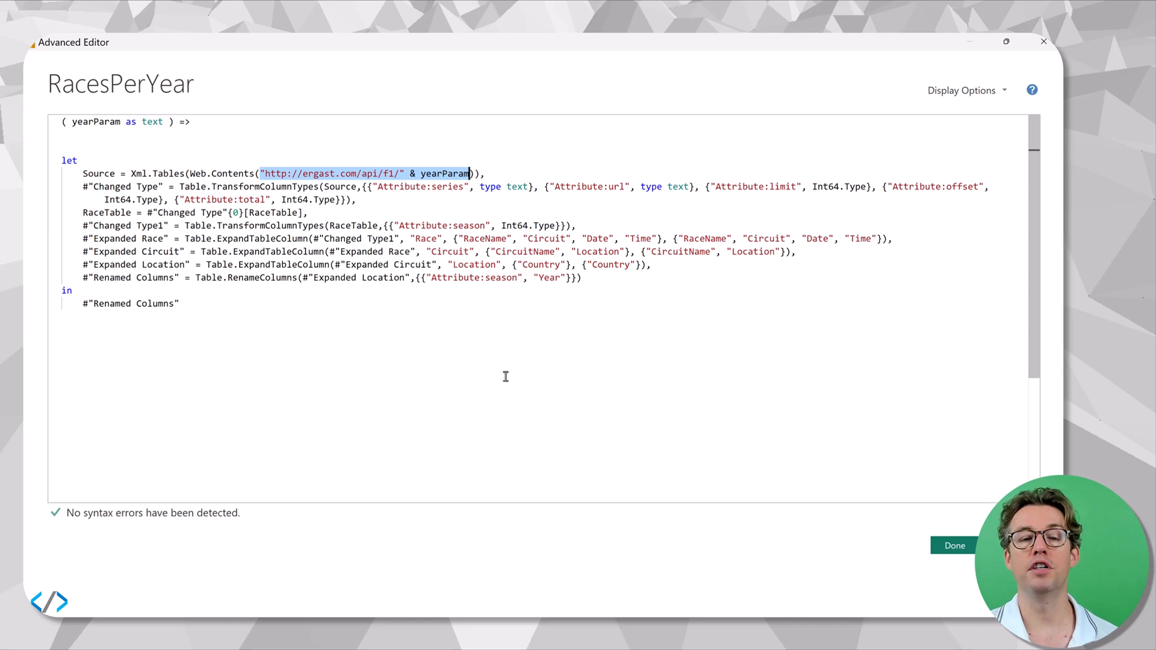
click(424, 174)
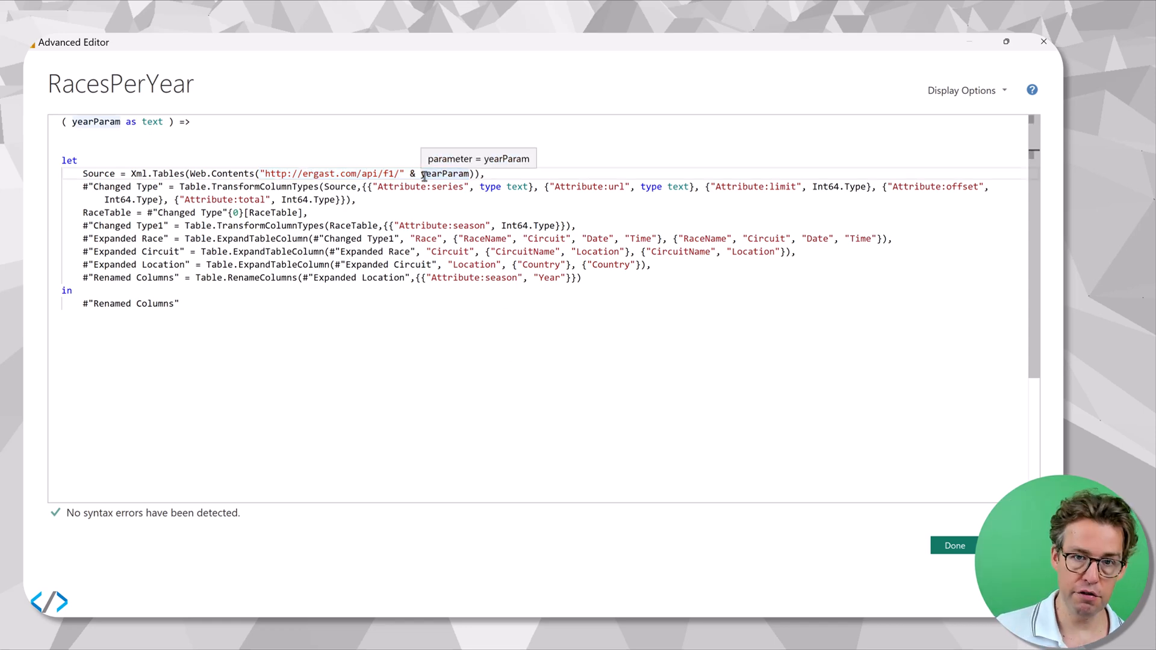
key(alt+Tab)
key(alt+Tab)
key(alt+Tab)
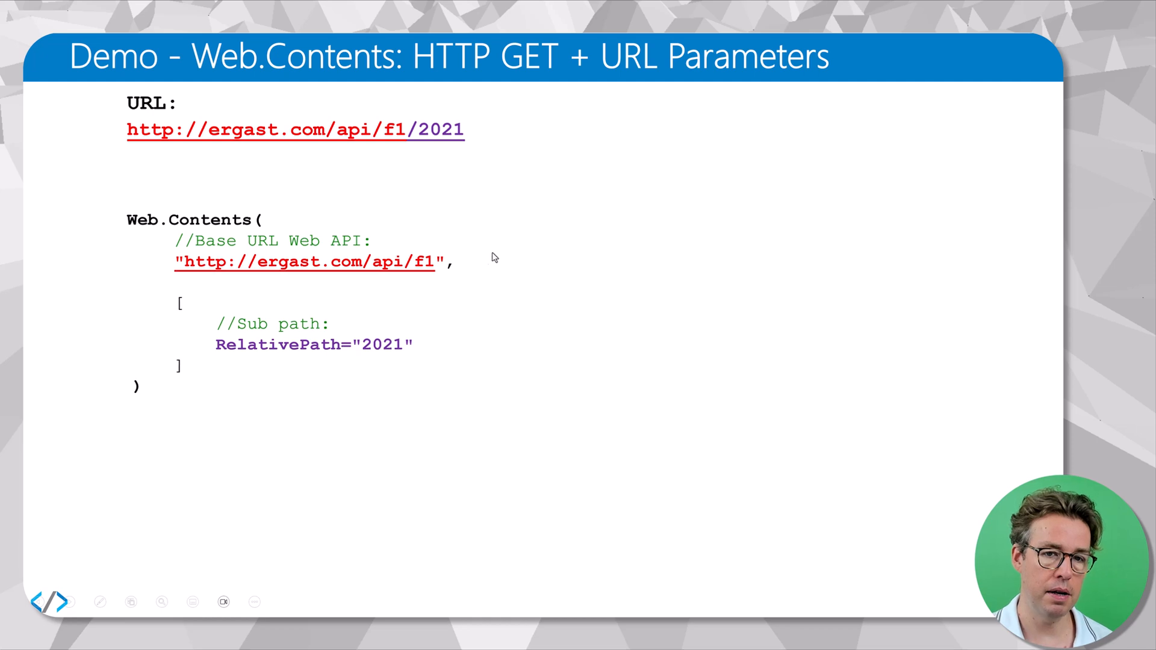
click(450, 265)
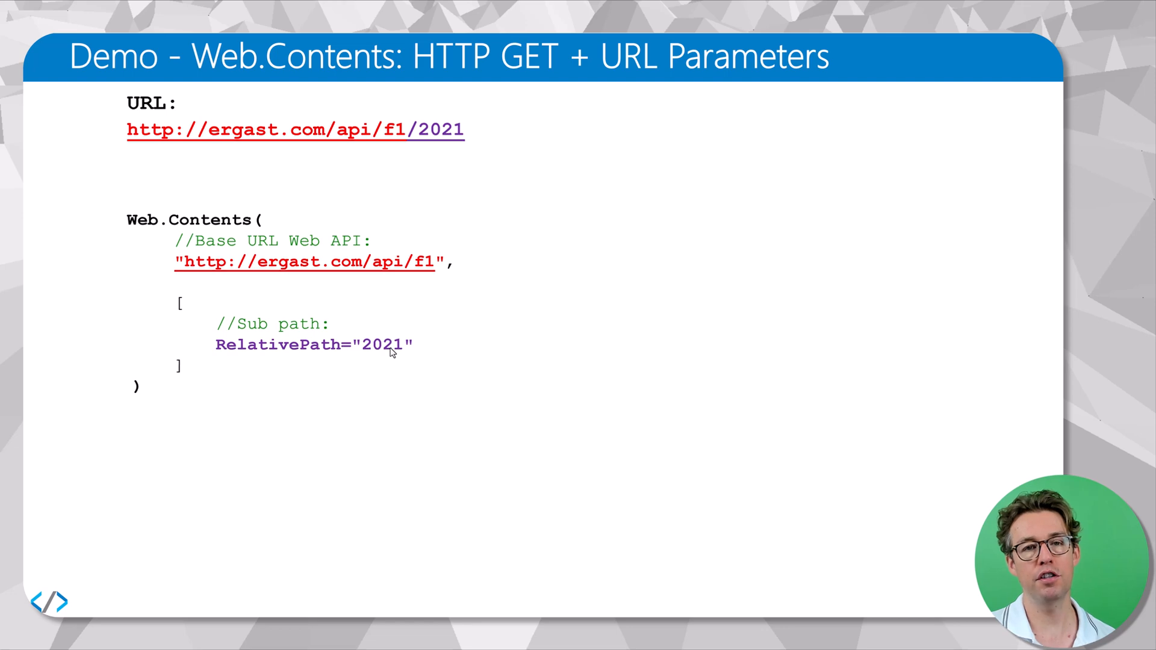
key(Right)
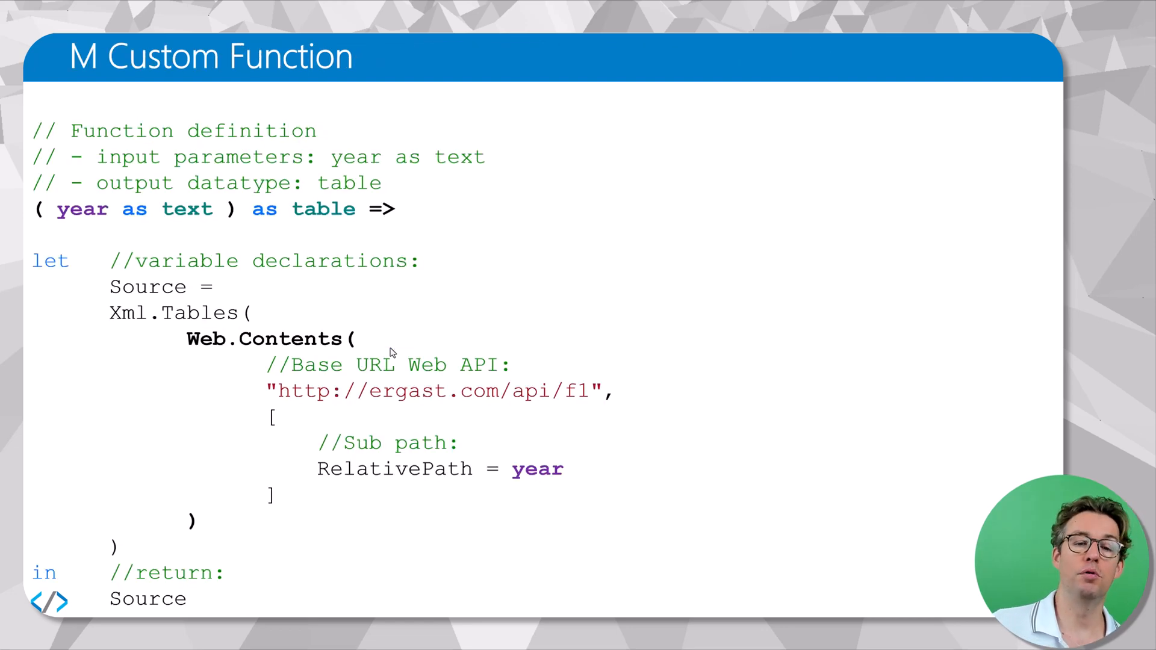